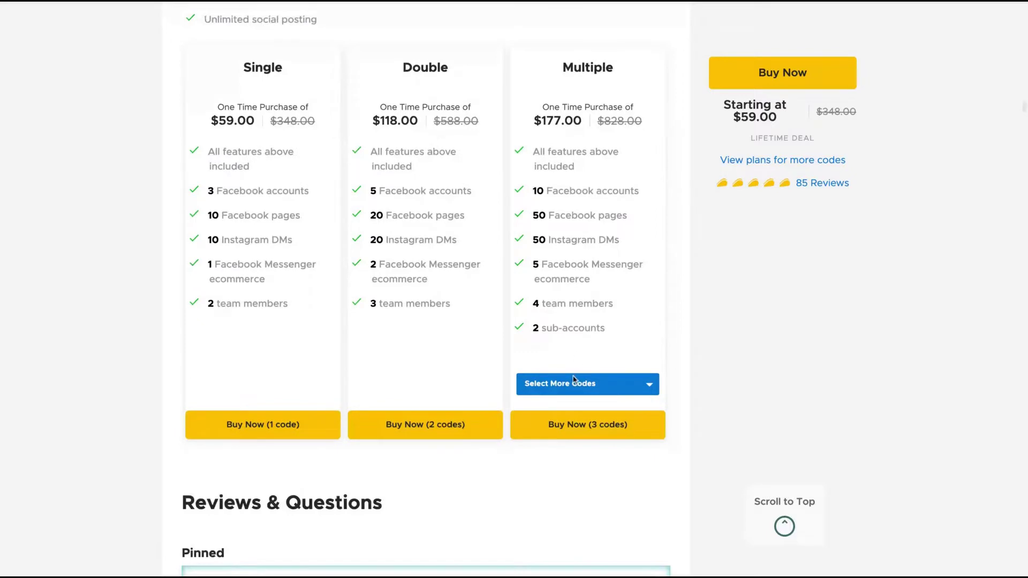
# Compare the Multiple plan's price and features for 10, 6 and 5 codes
pyautogui.click(574, 382)
pyautogui.click(545, 554)
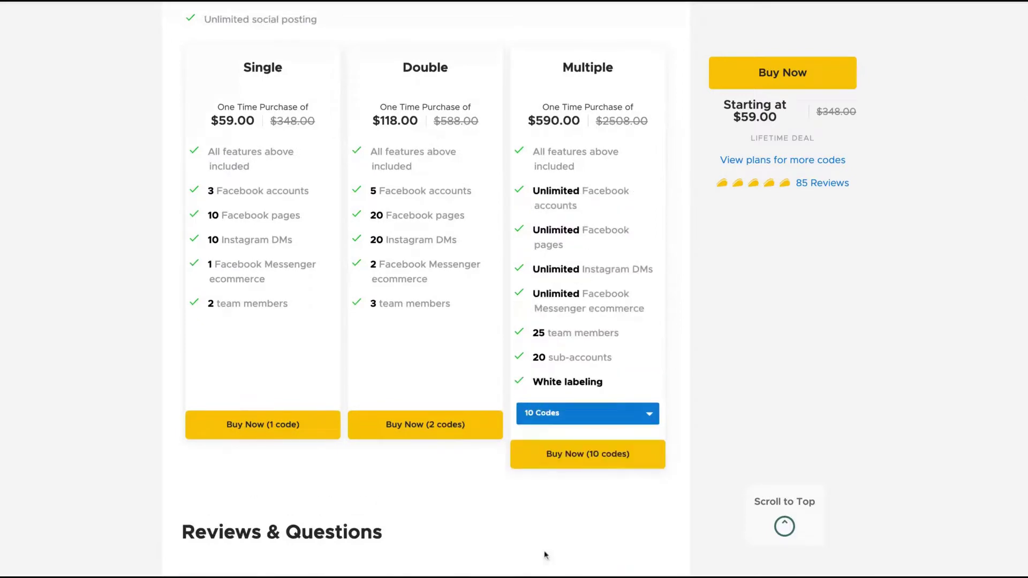
pyautogui.click(557, 421)
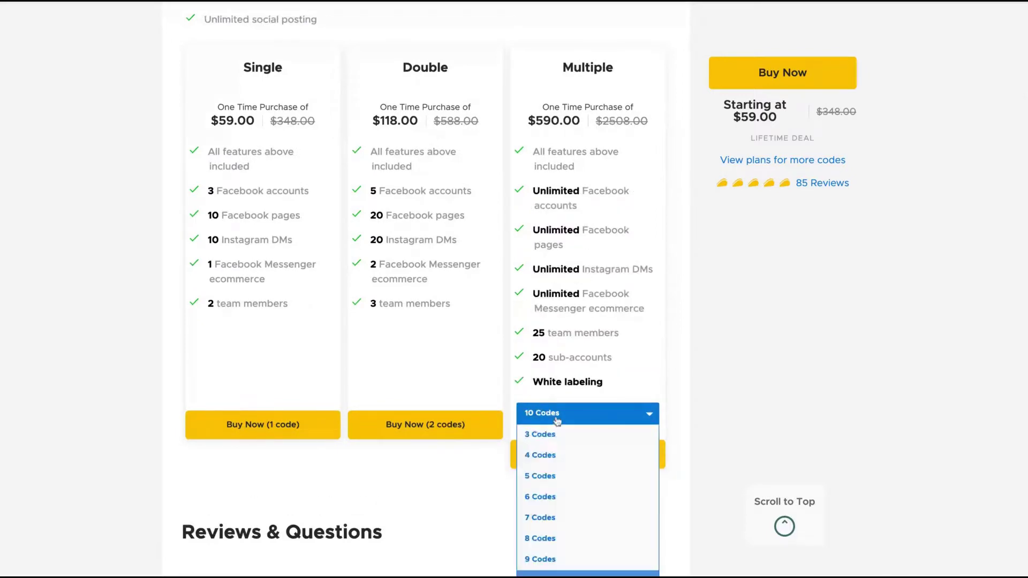
pyautogui.click(541, 497)
pyautogui.click(557, 415)
pyautogui.click(544, 476)
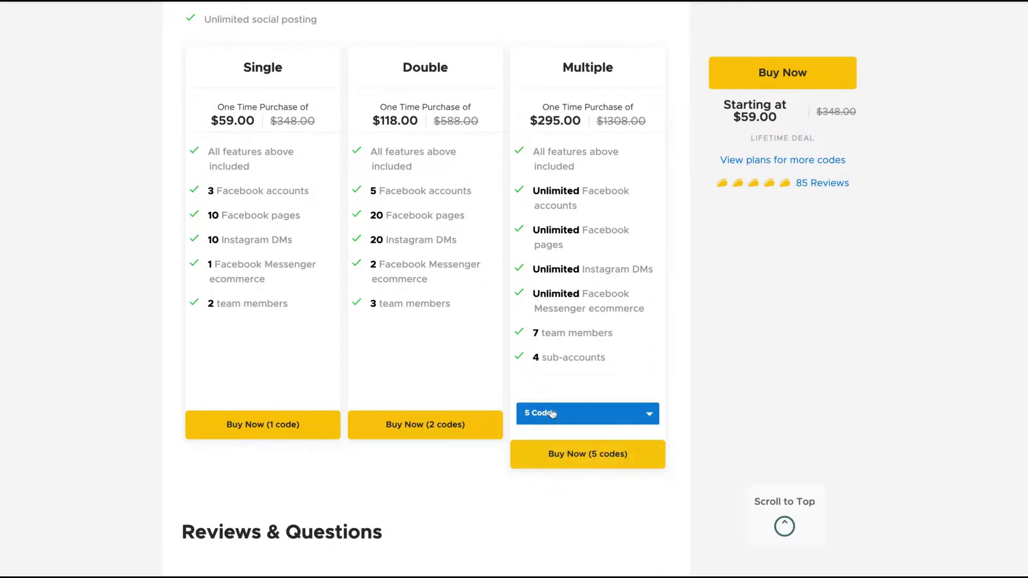
# Check the Multiple plan with 4 codes, return it to 5 codes and highlight its title and price
pyautogui.click(552, 414)
pyautogui.click(543, 456)
pyautogui.click(552, 385)
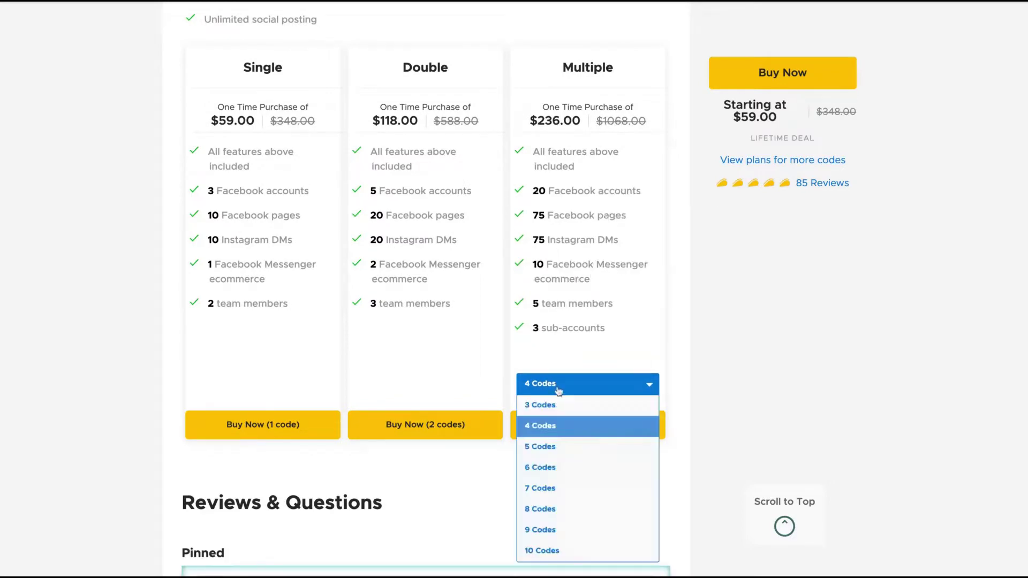
pyautogui.click(542, 443)
pyautogui.moveTo(615, 67); pyautogui.dragTo(543, 250)
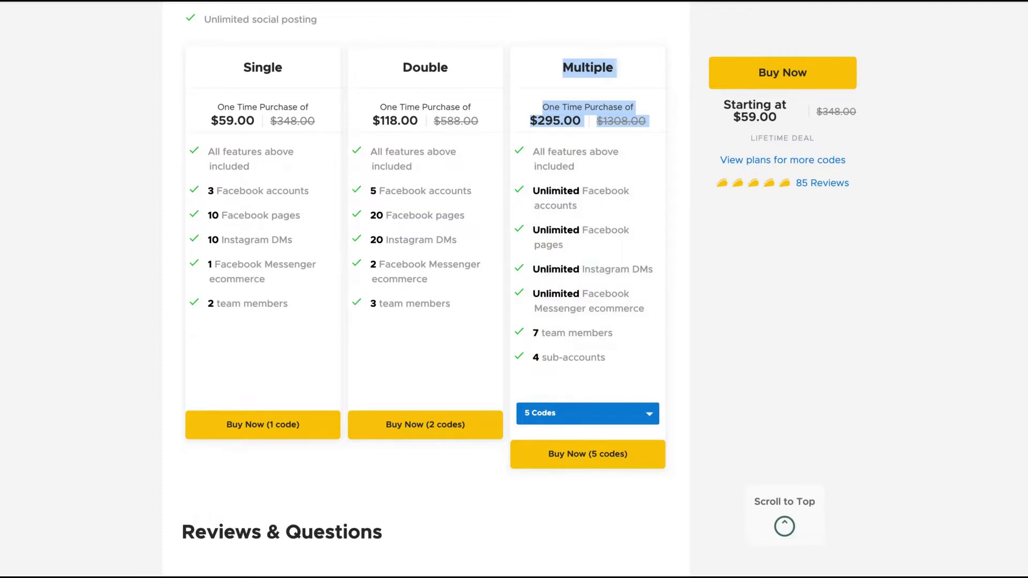
# Check the Multiple plan's price and features for 9 codes and for 6 codes
pyautogui.click(580, 421)
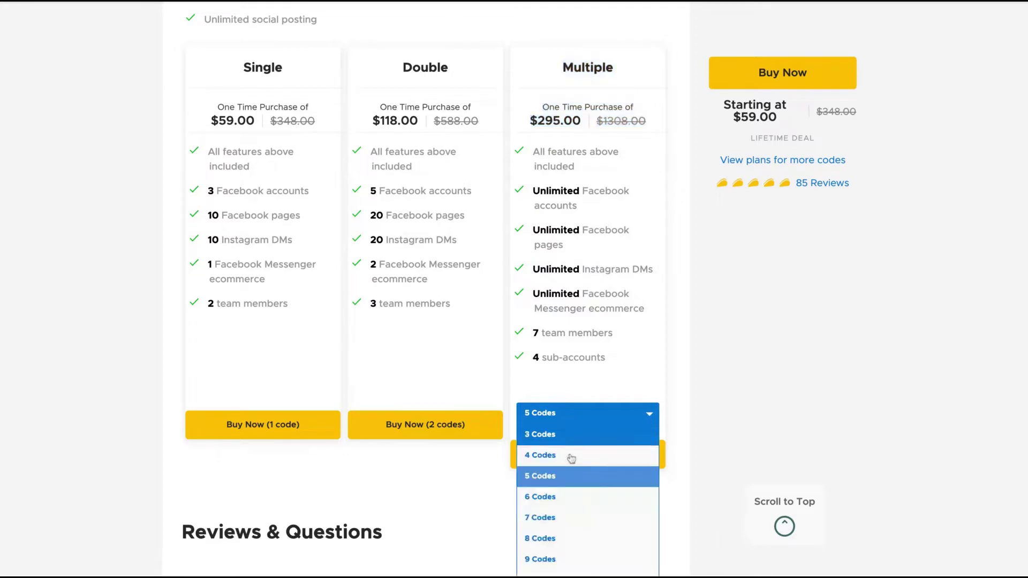
pyautogui.click(539, 554)
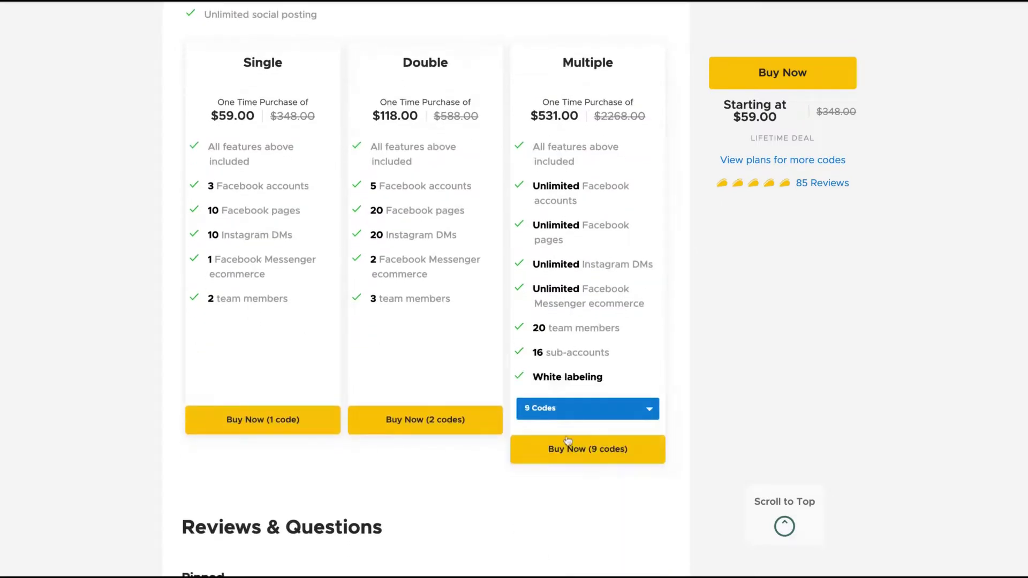
pyautogui.scroll(-2, 574, 346)
pyautogui.click(576, 324)
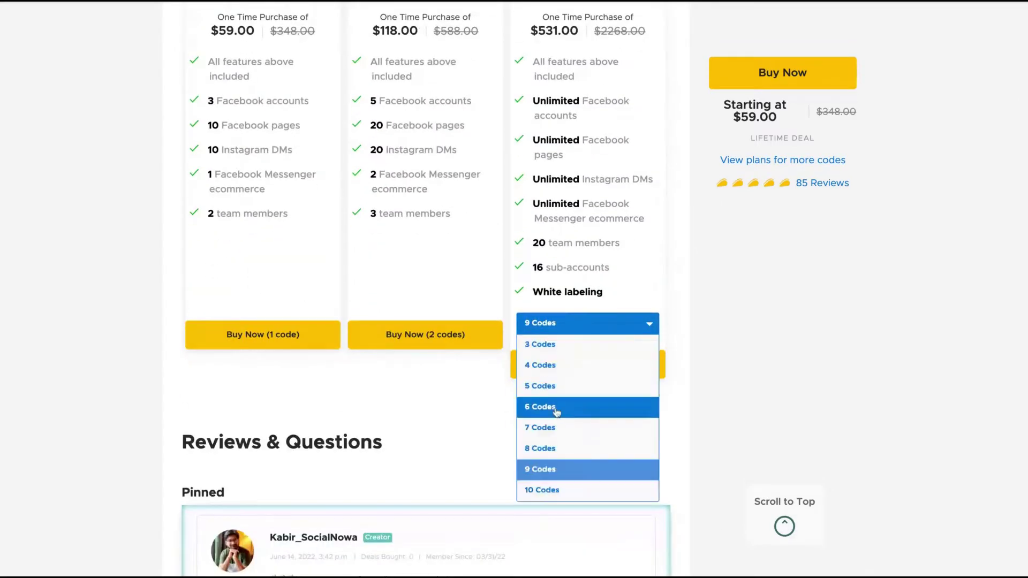
pyautogui.click(555, 409)
# Compare the Multiple plan at 4 and 7 codes, set it back to 6 codes and highlight White labeling
pyautogui.click(564, 323)
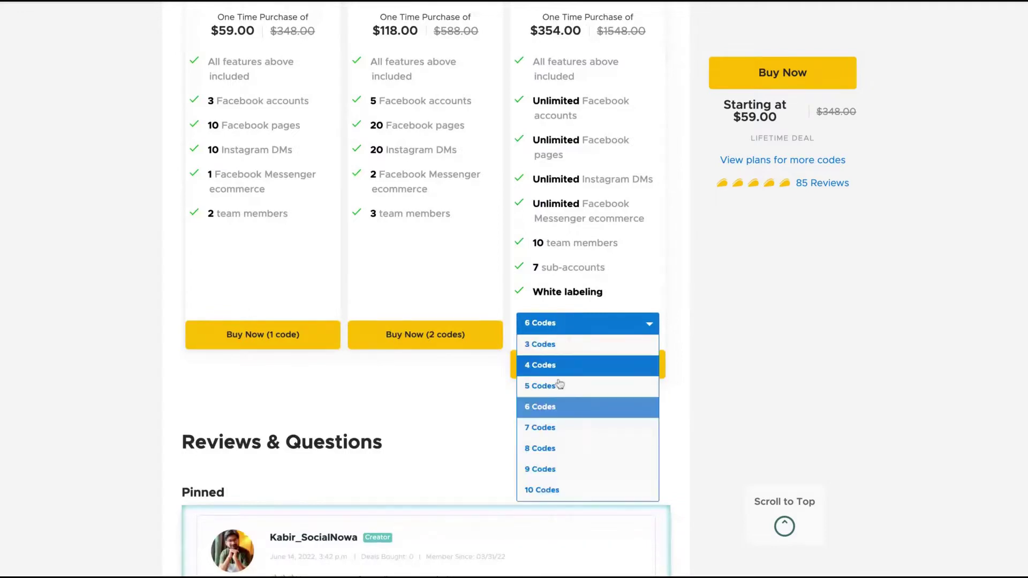
pyautogui.click(563, 366)
pyautogui.click(568, 328)
pyautogui.click(555, 427)
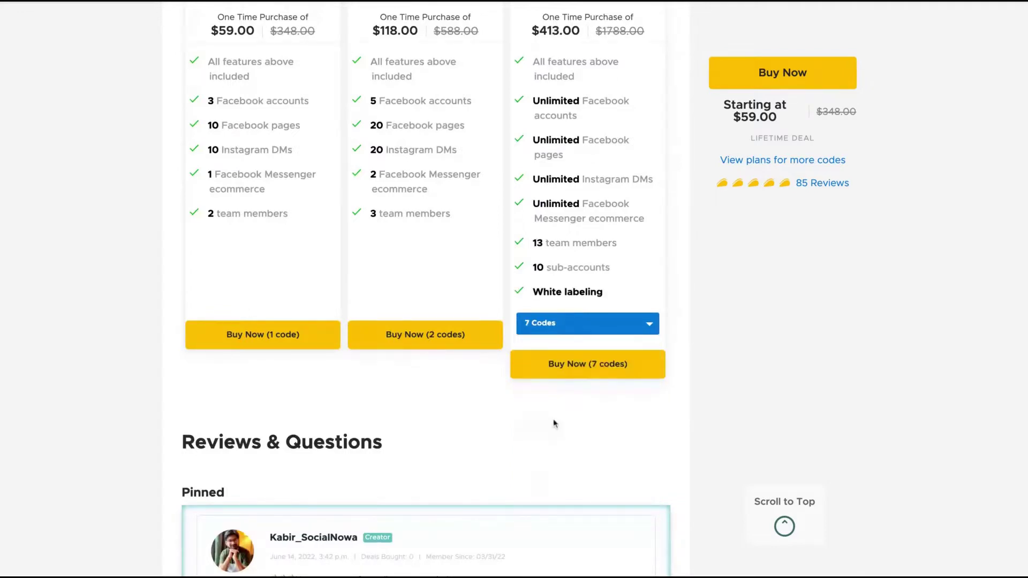
pyautogui.click(564, 335)
pyautogui.click(552, 407)
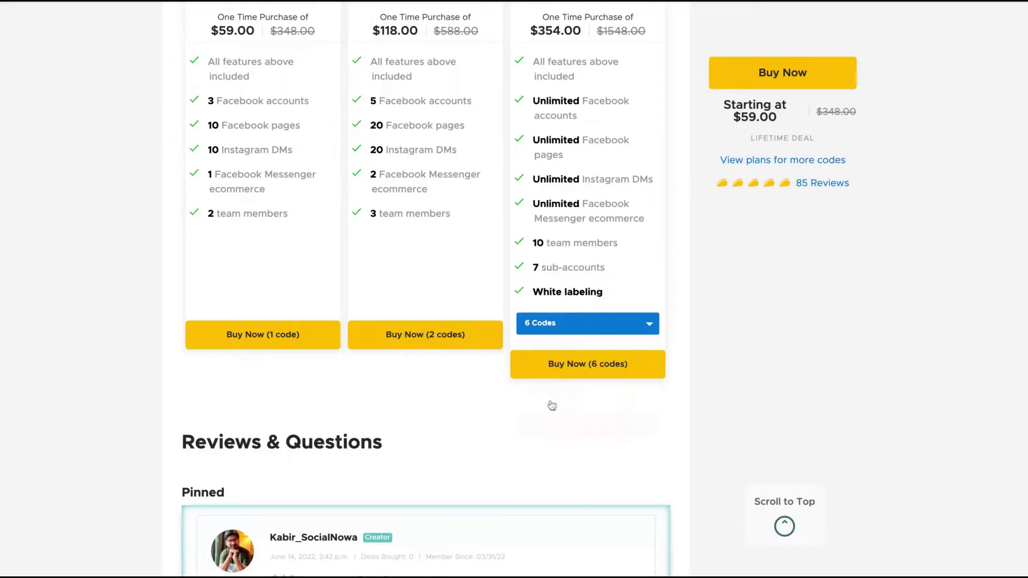
pyautogui.moveTo(548, 293); pyautogui.dragTo(609, 296)
pyautogui.tripleClick(610, 296)
pyautogui.click(471, 339)
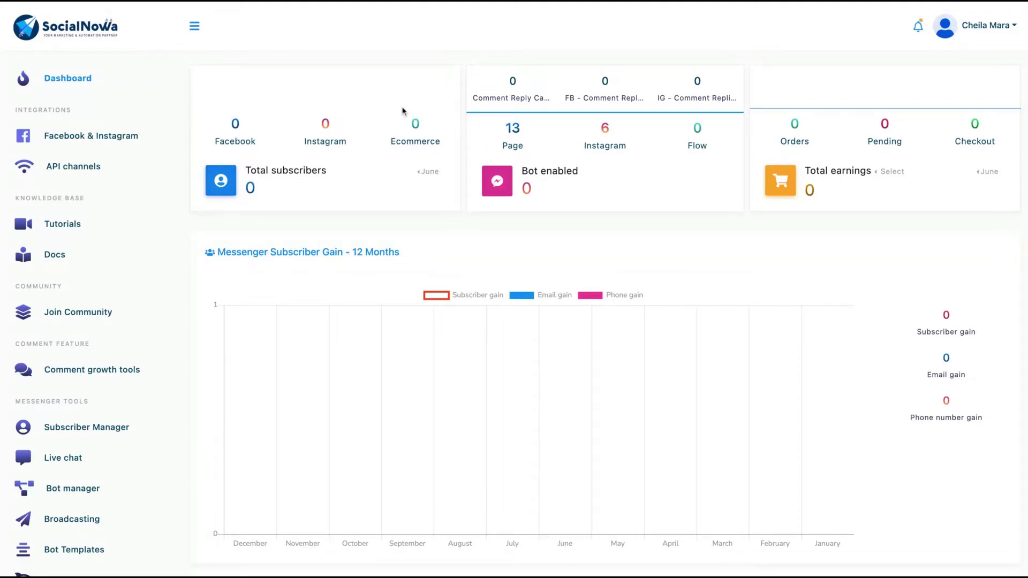
# In SocialNowa, view the Facebook & Instagram connections and review the social media, email autoresponder and JSON integrations under API channels
pyautogui.click(79, 144)
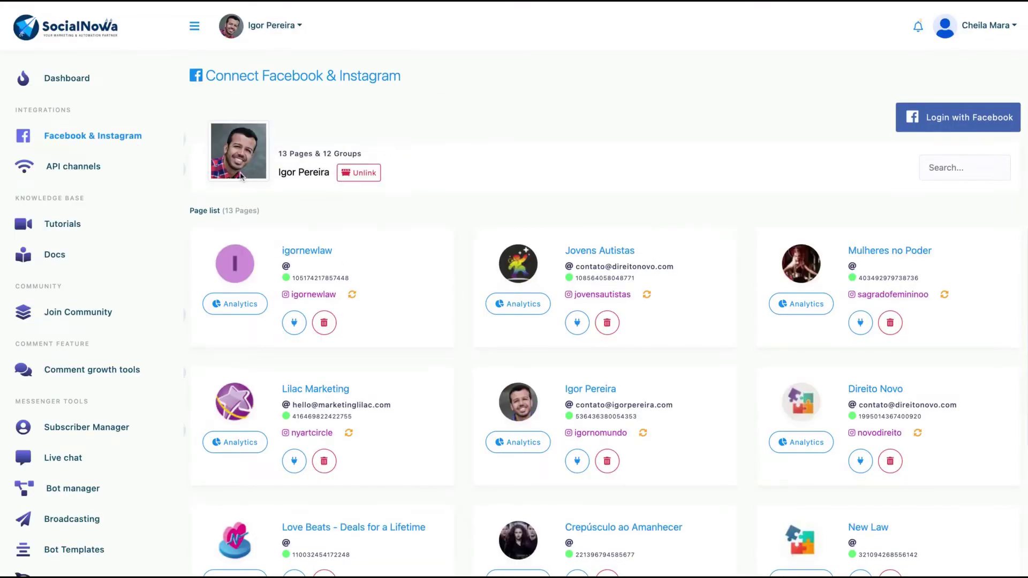
pyautogui.click(78, 168)
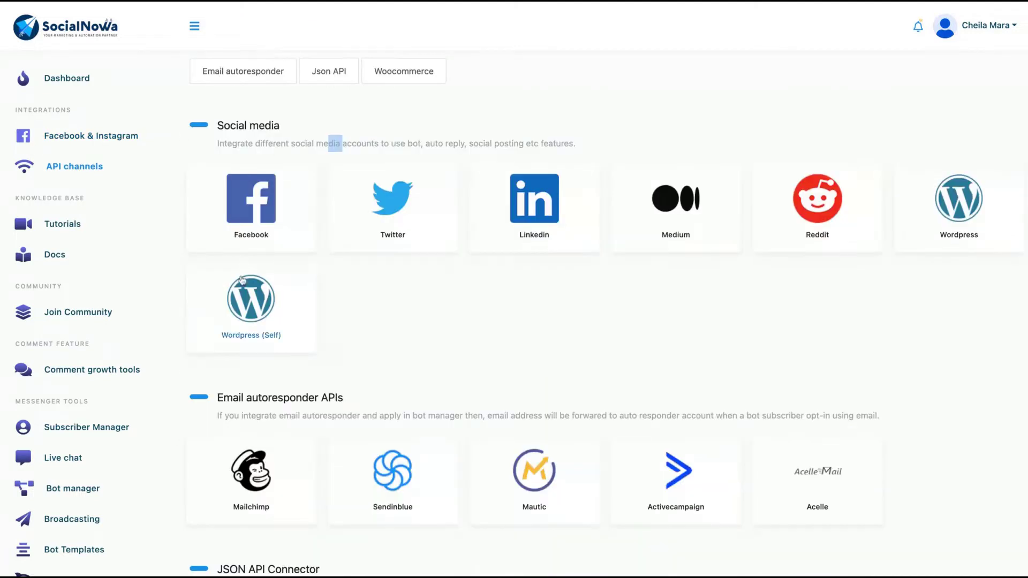
pyautogui.scroll(-1, 241, 221)
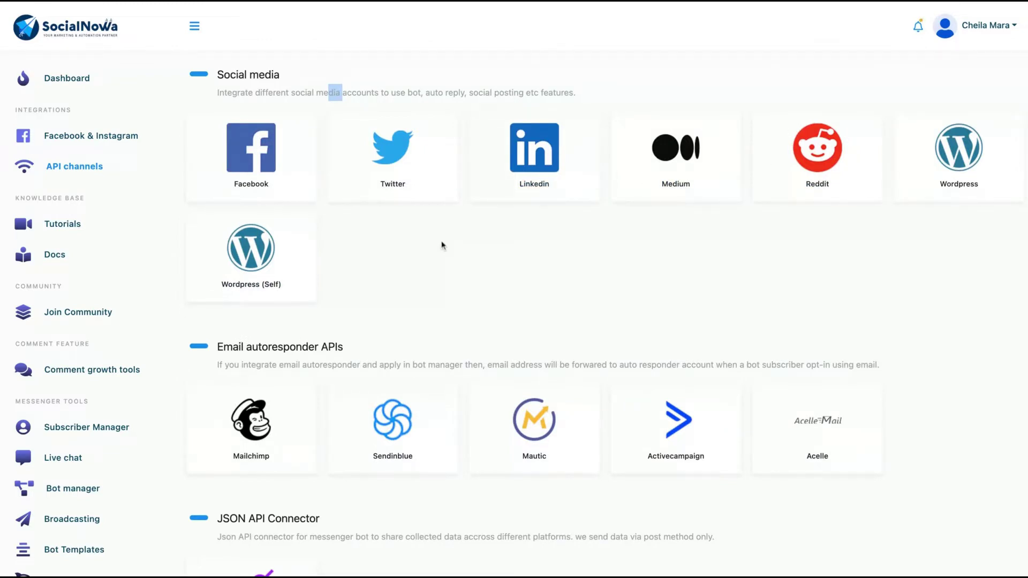
pyautogui.scroll(-4, 442, 245)
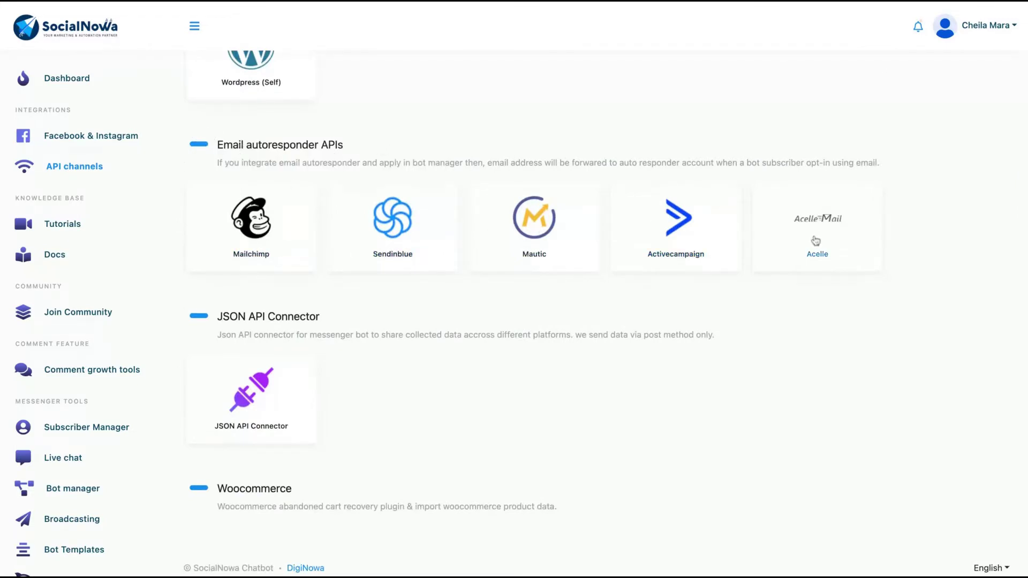
pyautogui.scroll(-1, 475, 404)
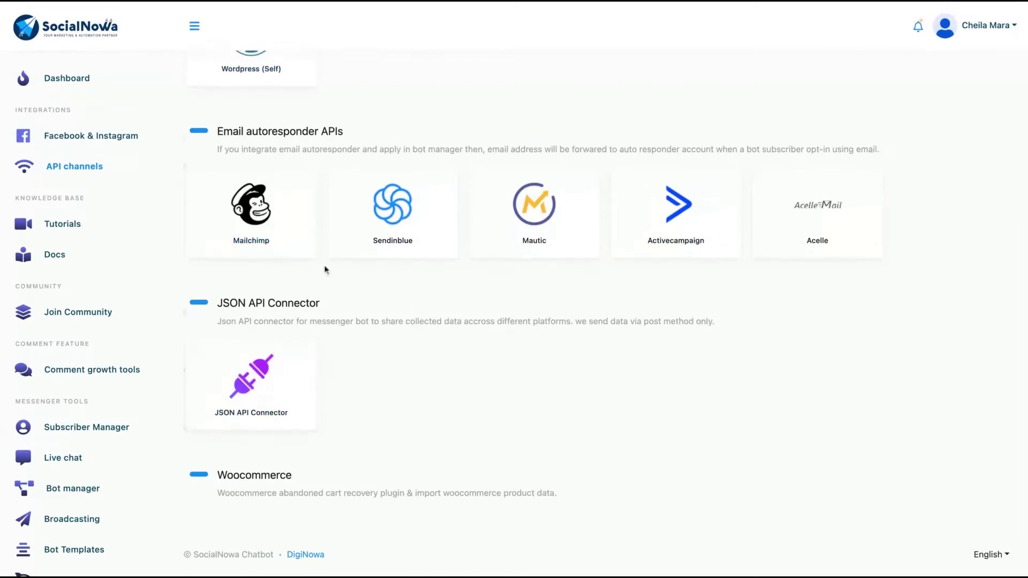
pyautogui.scroll(6, 325, 269)
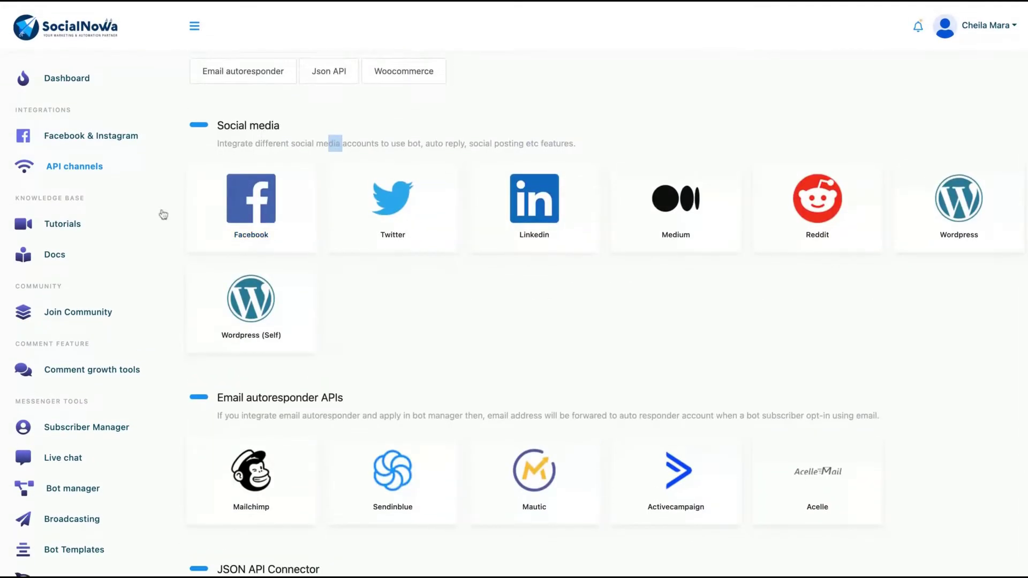
# Read the feature descriptions for comment growth tools, Subscriber Manager, Live chat, Broadcasting, Bot Templates and Ecommerce store
pyautogui.click(111, 381)
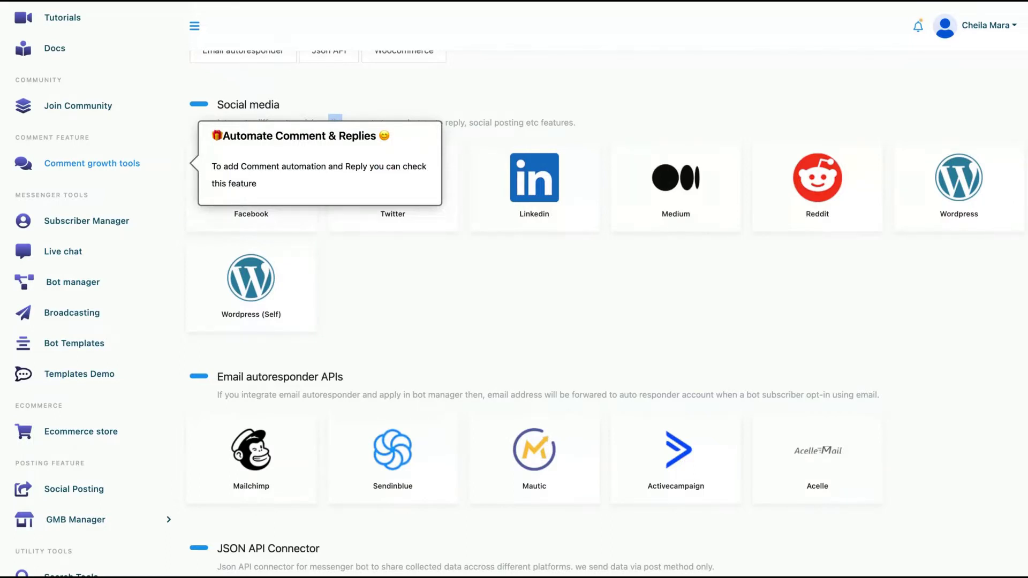
pyautogui.moveTo(94, 230)
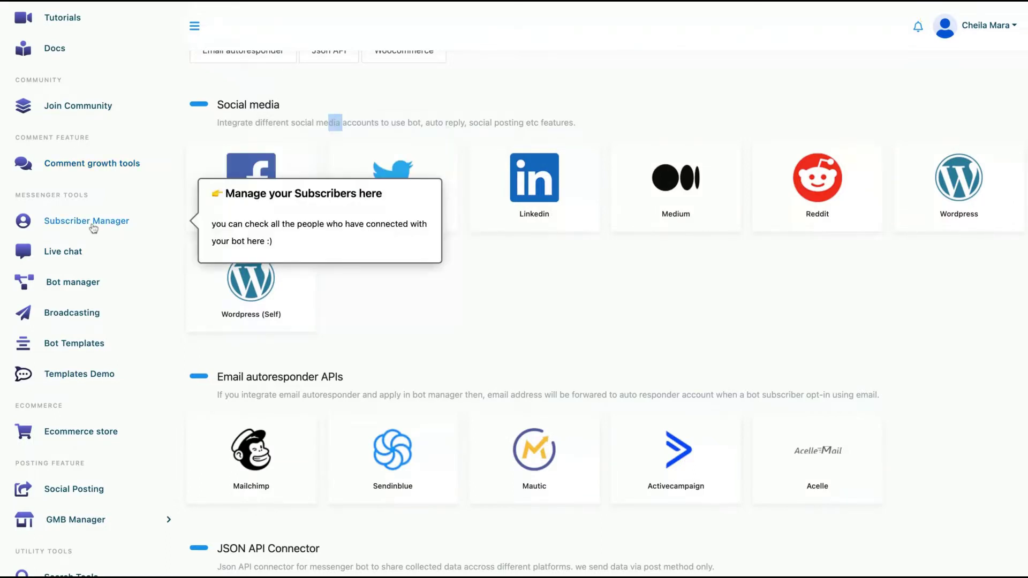
pyautogui.moveTo(84, 258)
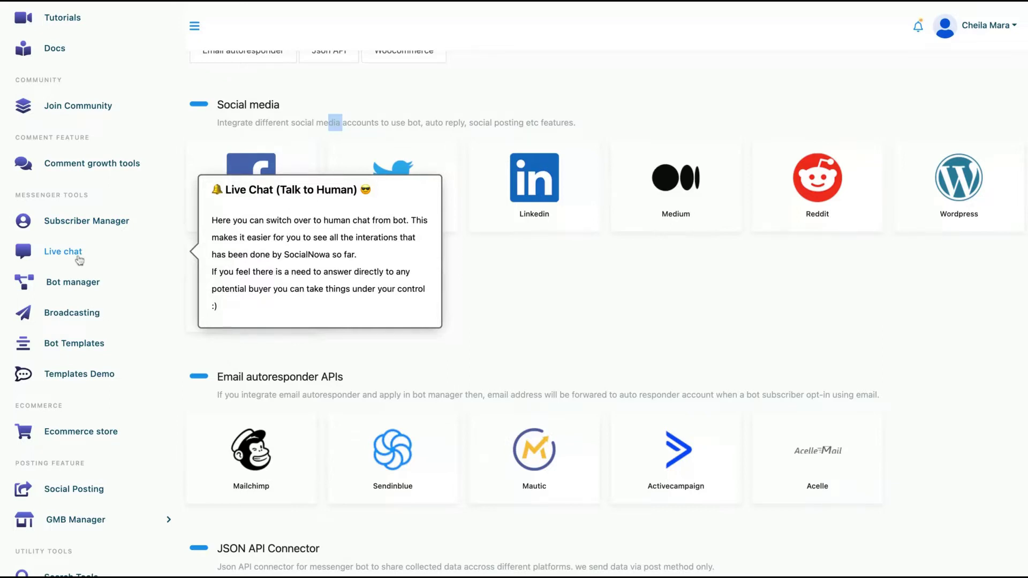
pyautogui.moveTo(91, 321)
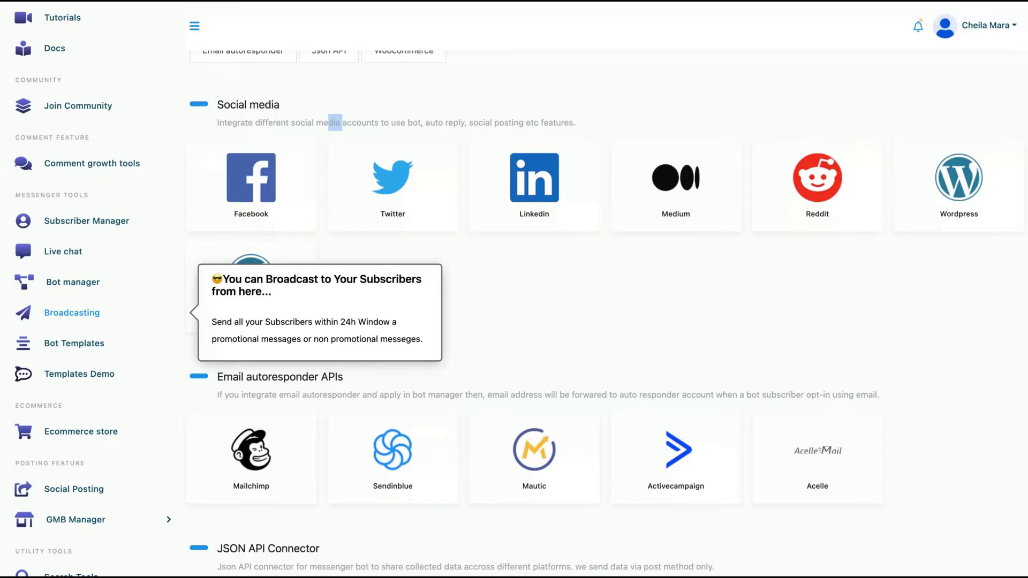
pyautogui.moveTo(91, 353)
pyautogui.moveTo(85, 428)
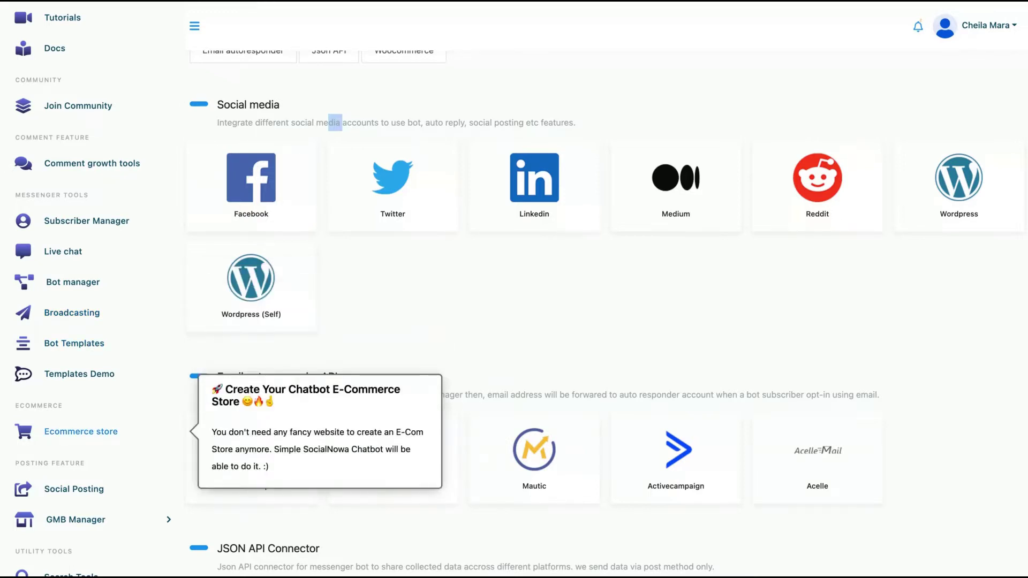
pyautogui.click(80, 431)
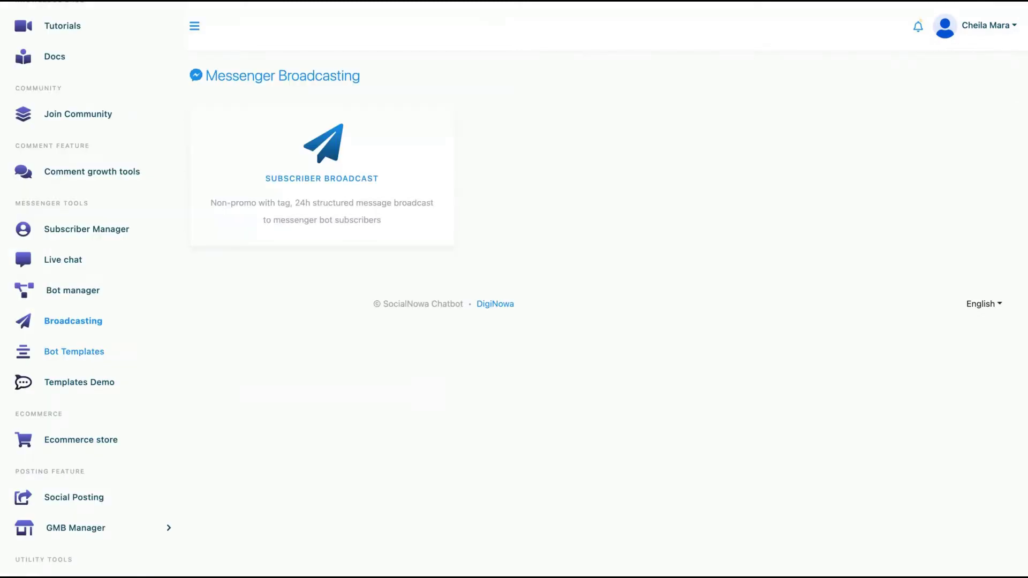
# Open the saved bot templates and toggle the channel from Facebook to Instagram and back
pyautogui.click(74, 352)
pyautogui.scroll(1, 489, 223)
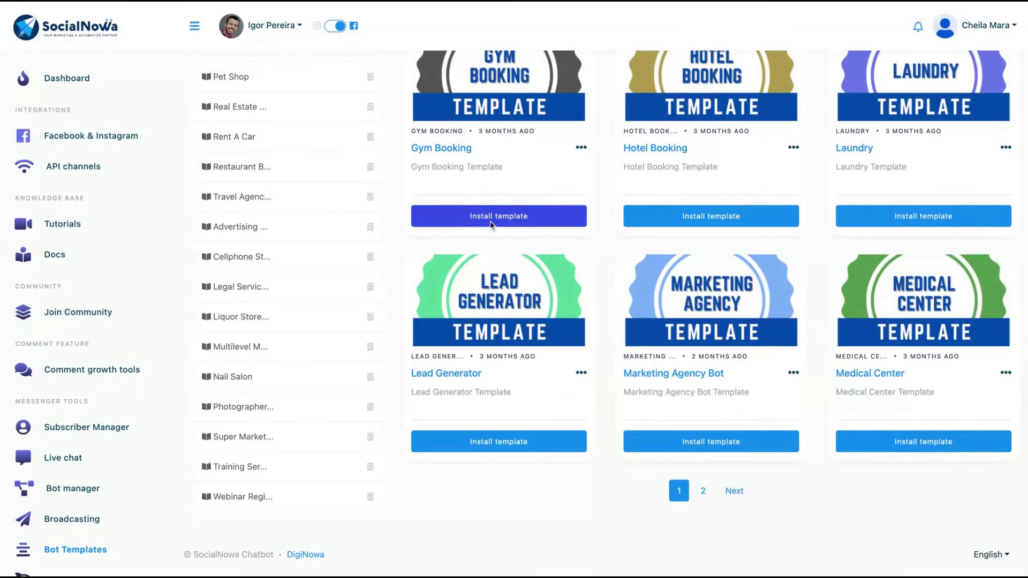
pyautogui.scroll(3, 489, 223)
pyautogui.scroll(10, 491, 225)
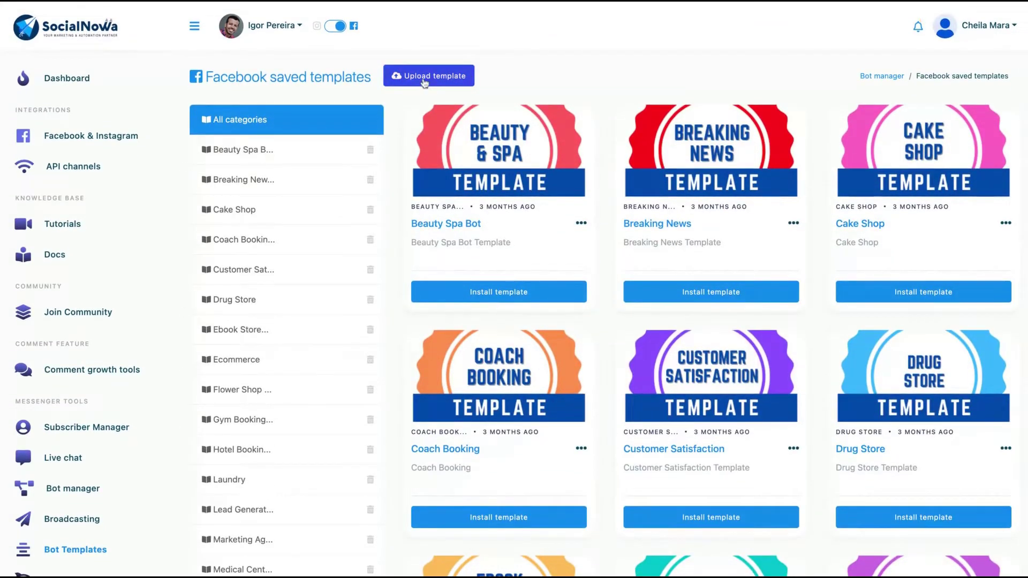
pyautogui.click(338, 27)
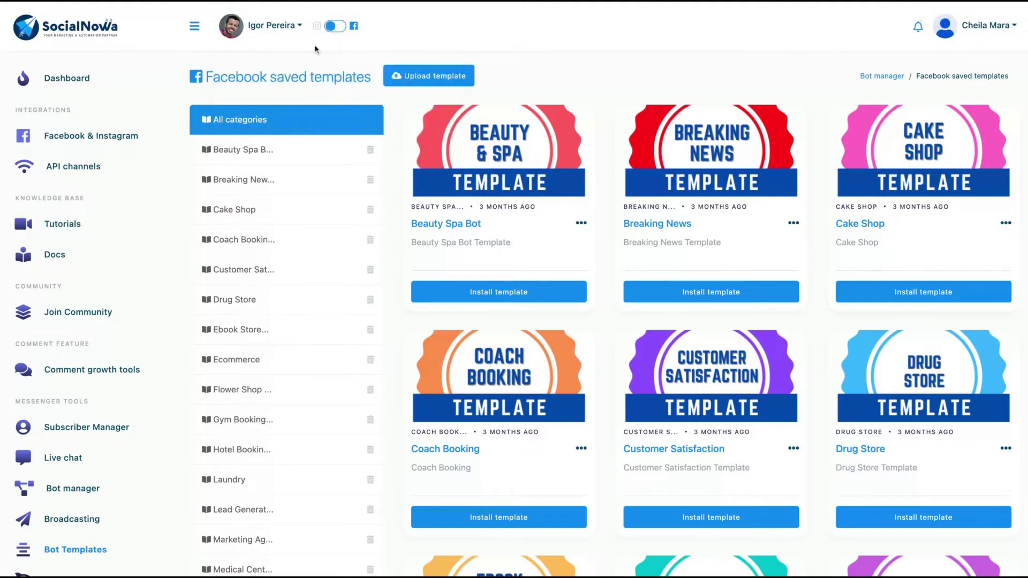
pyautogui.click(333, 30)
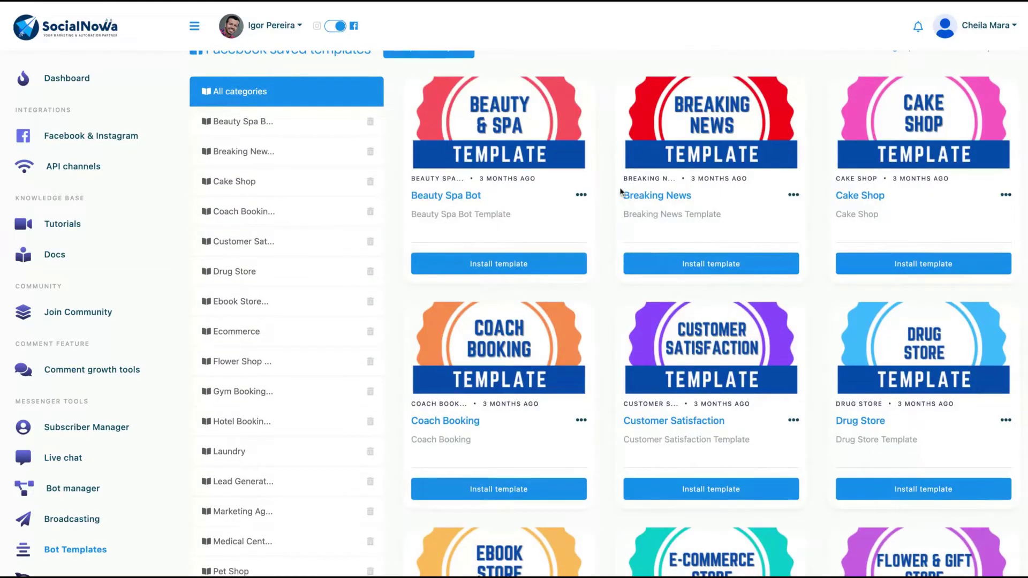
# Browse the Facebook saved bot templates down to the end of page 2
pyautogui.scroll(-3, 621, 192)
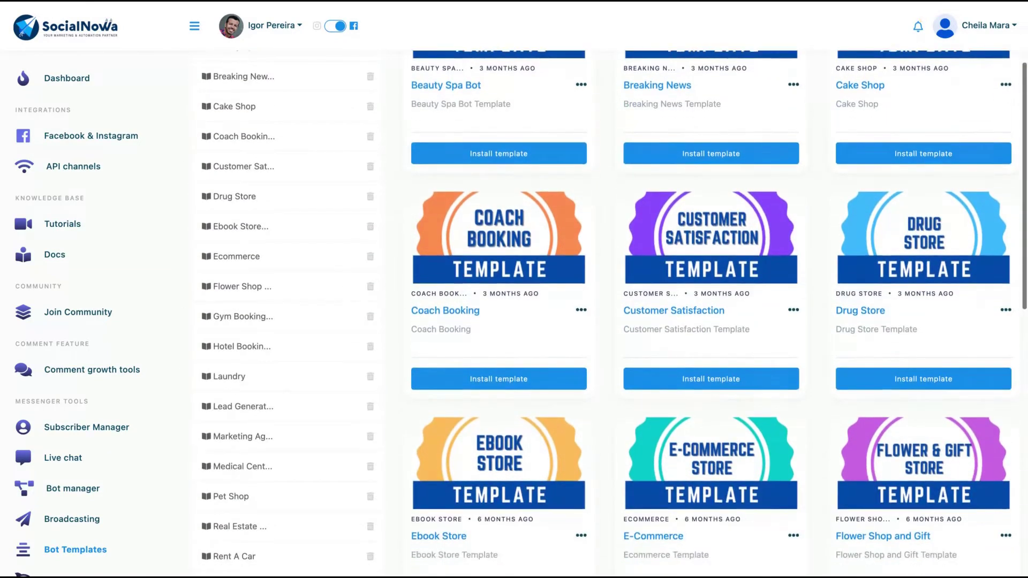
pyautogui.scroll(-2, 720, 313)
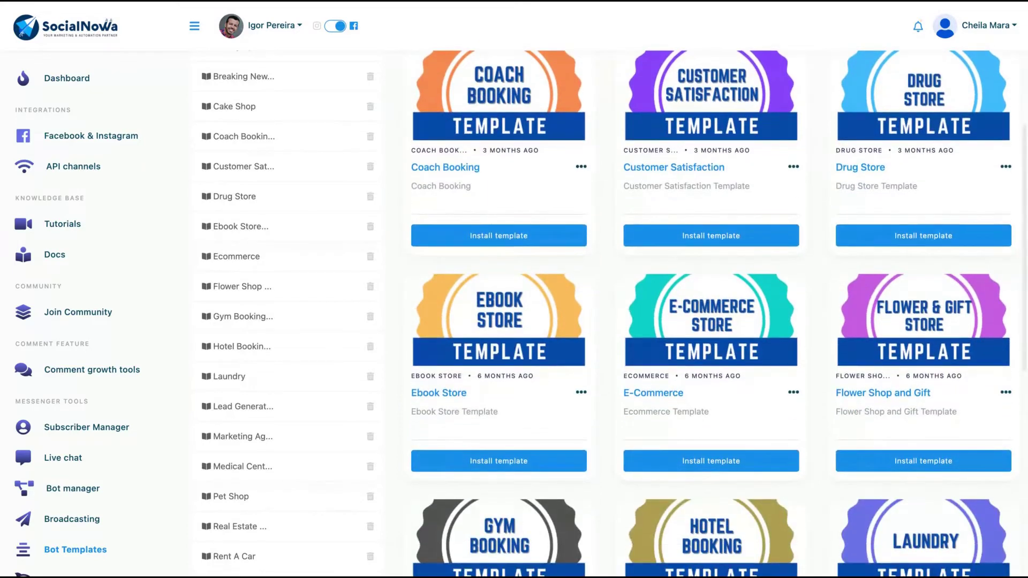
pyautogui.scroll(-3, 720, 314)
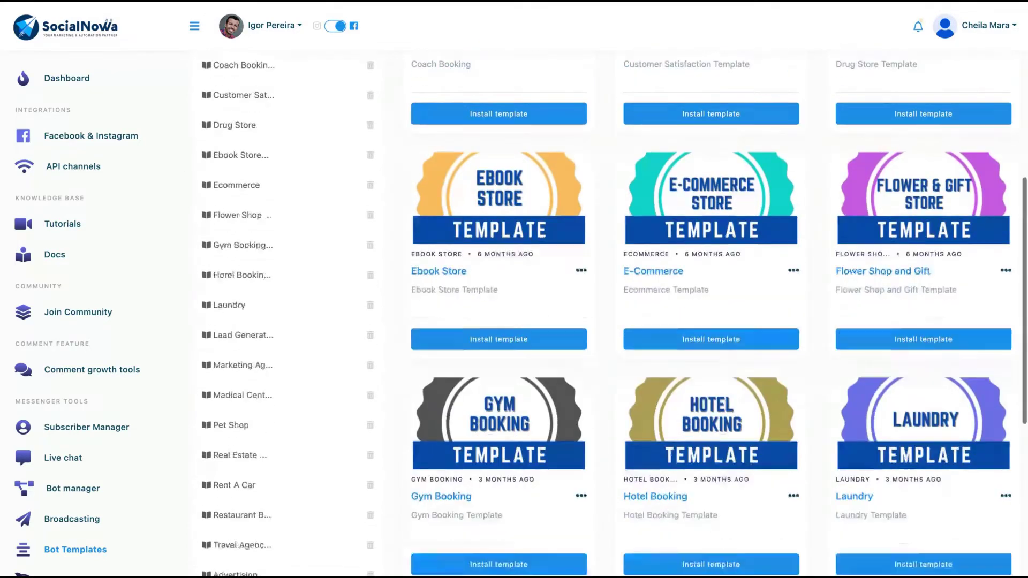
pyautogui.scroll(-4, 614, 314)
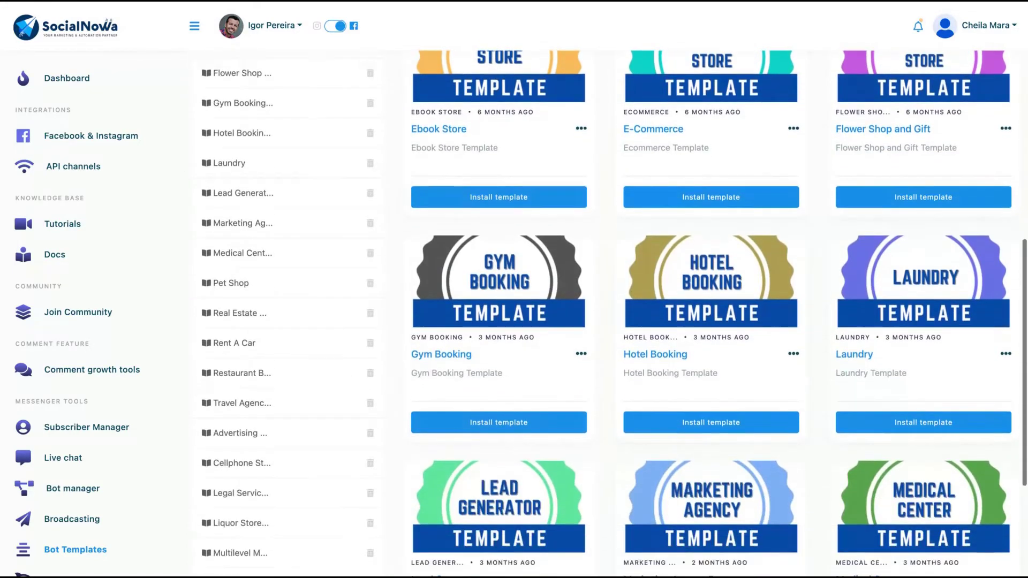
pyautogui.scroll(-2, 614, 314)
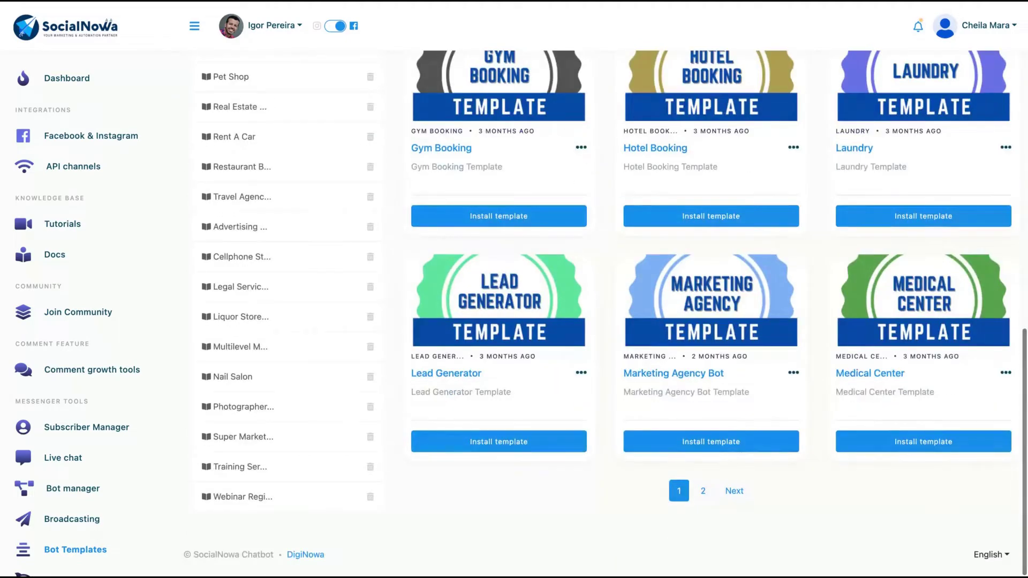
pyautogui.click(704, 491)
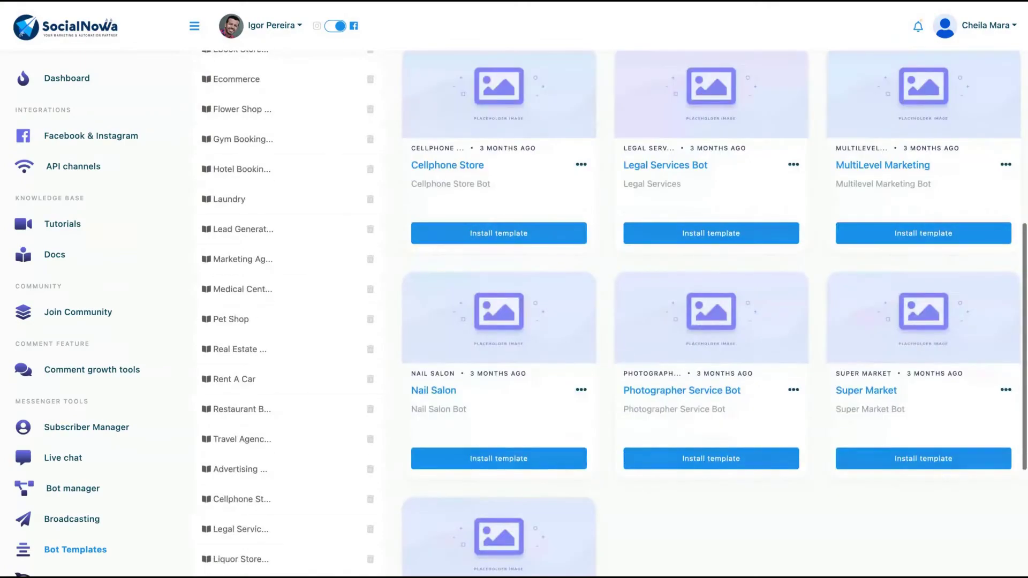
pyautogui.scroll(-4, 680, 424)
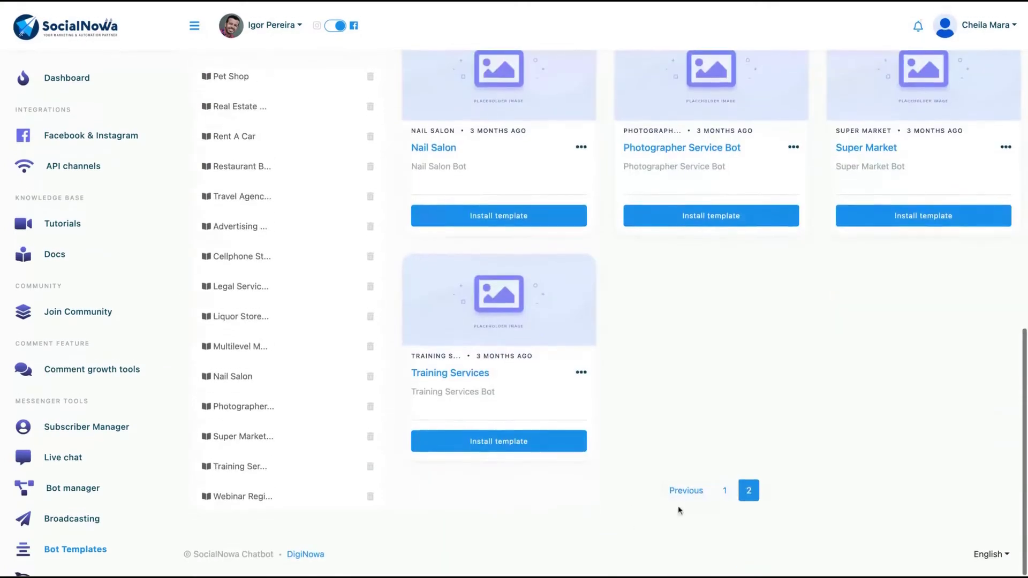
# Return to the first page of saved templates and install the Breaking News template to the Crepúsculo ao Amanhecer page
pyautogui.click(727, 498)
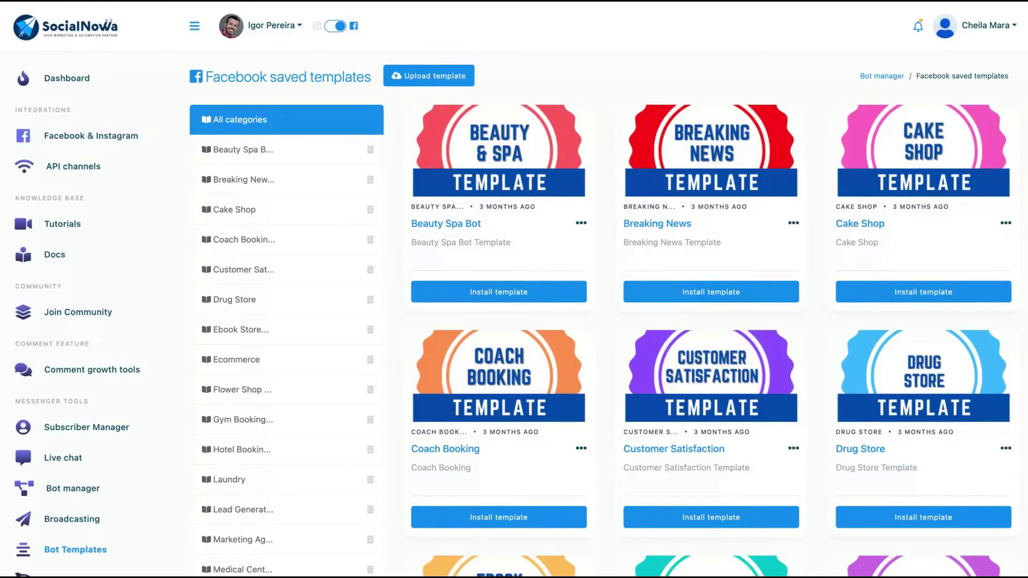
pyautogui.click(711, 293)
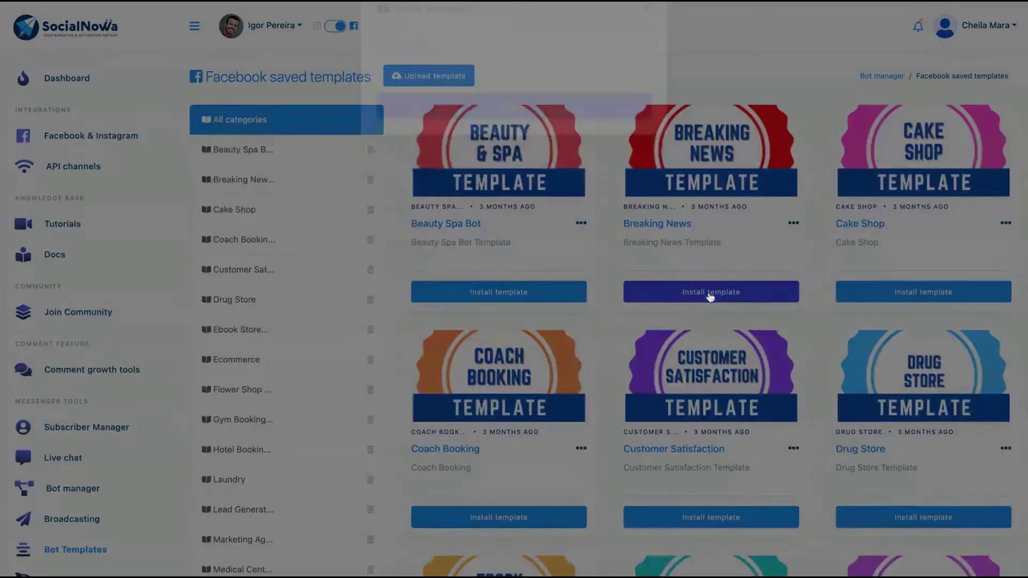
pyautogui.click(492, 100)
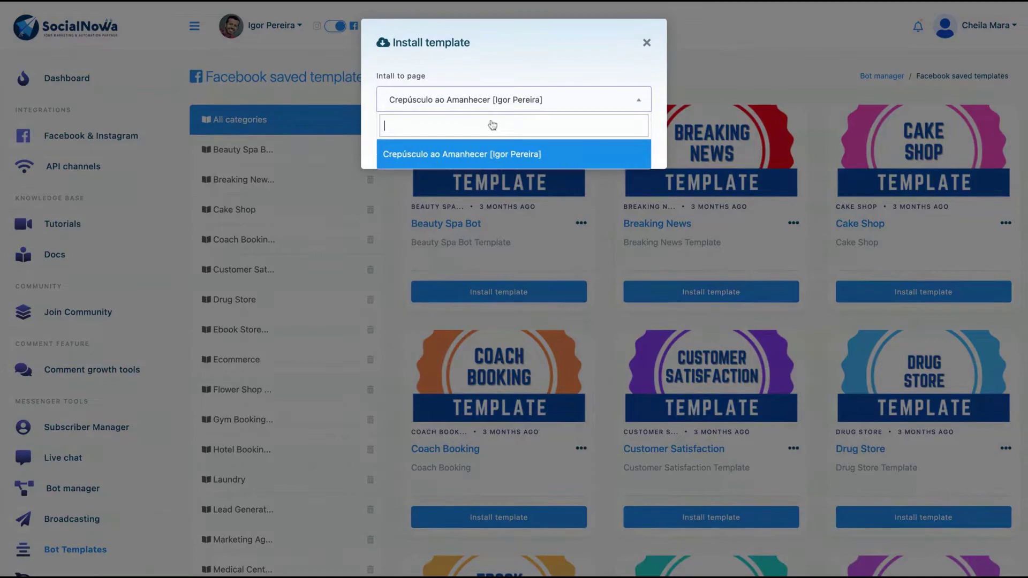
pyautogui.click(495, 160)
pyautogui.click(519, 143)
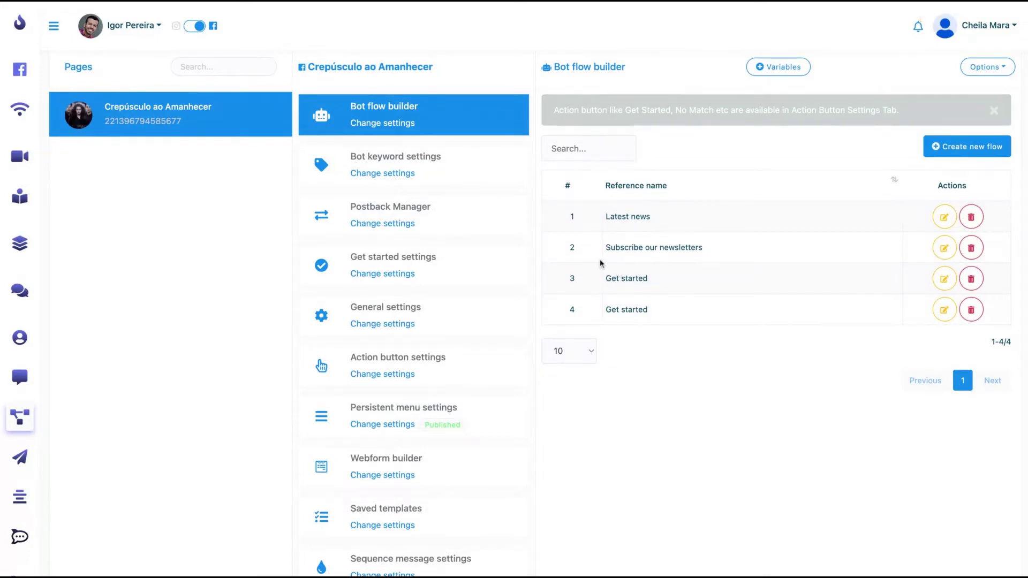
# Open the Latest news flow in the bot flow builder and look over its text, carousel and button blocks
pyautogui.click(964, 147)
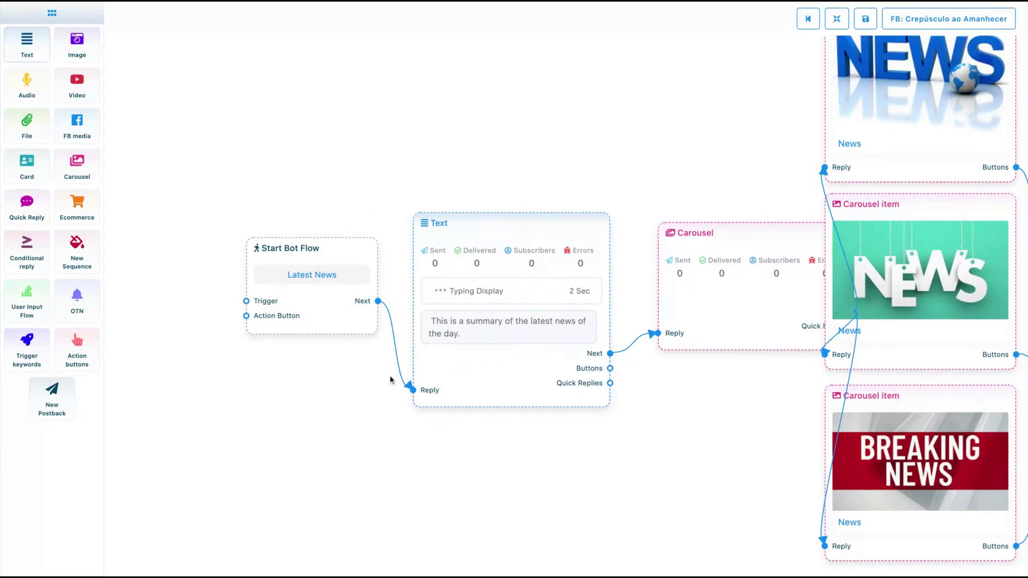
pyautogui.scroll(-5, 682, 431)
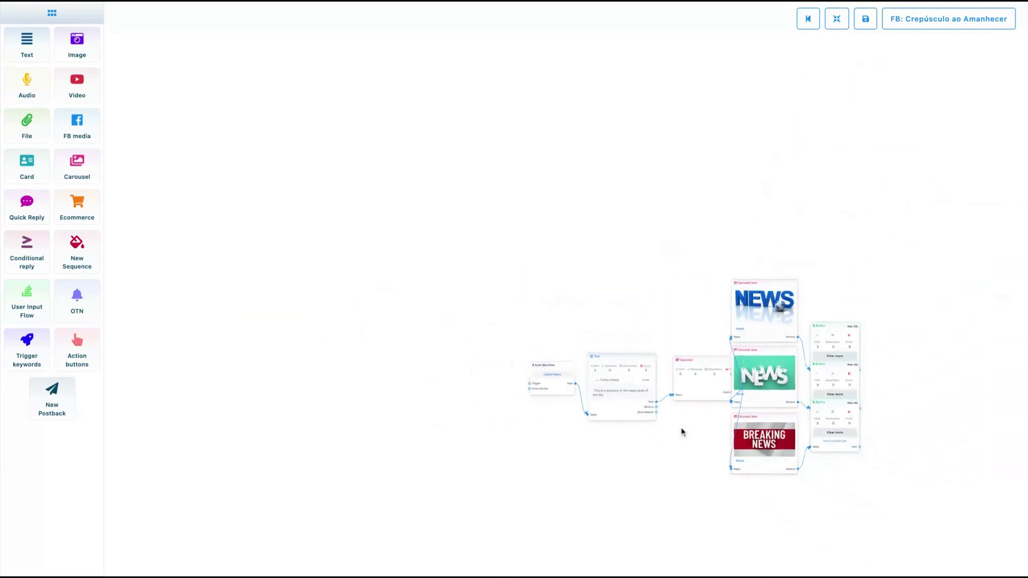
pyautogui.scroll(3, 682, 432)
pyautogui.scroll(-2, 670, 434)
pyautogui.scroll(4, 669, 434)
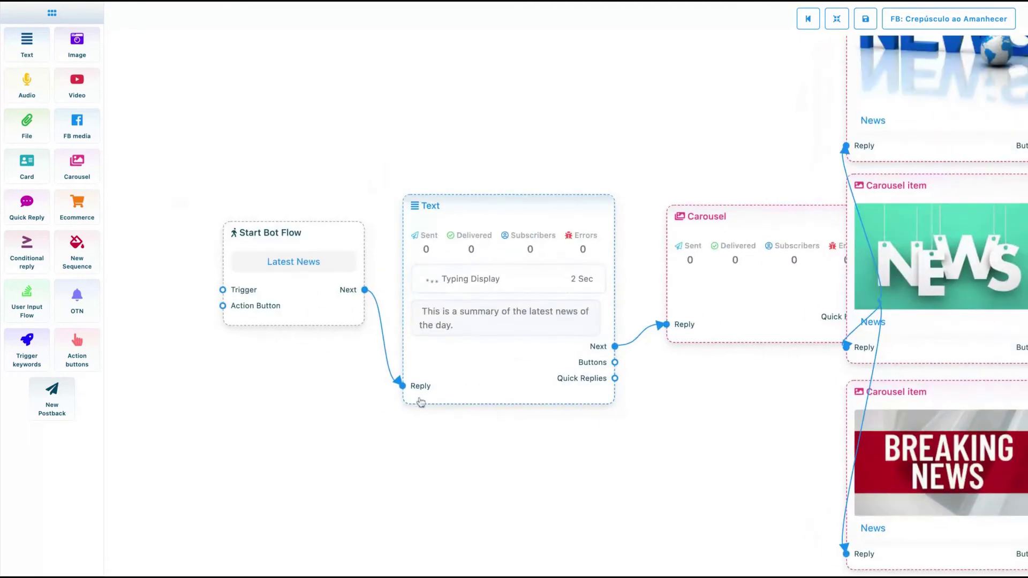
# Move the Start Bot Flow block farther from the Text block and shift the Carousel block clear of its carousel items
pyautogui.moveTo(277, 250); pyautogui.dragTo(248, 250)
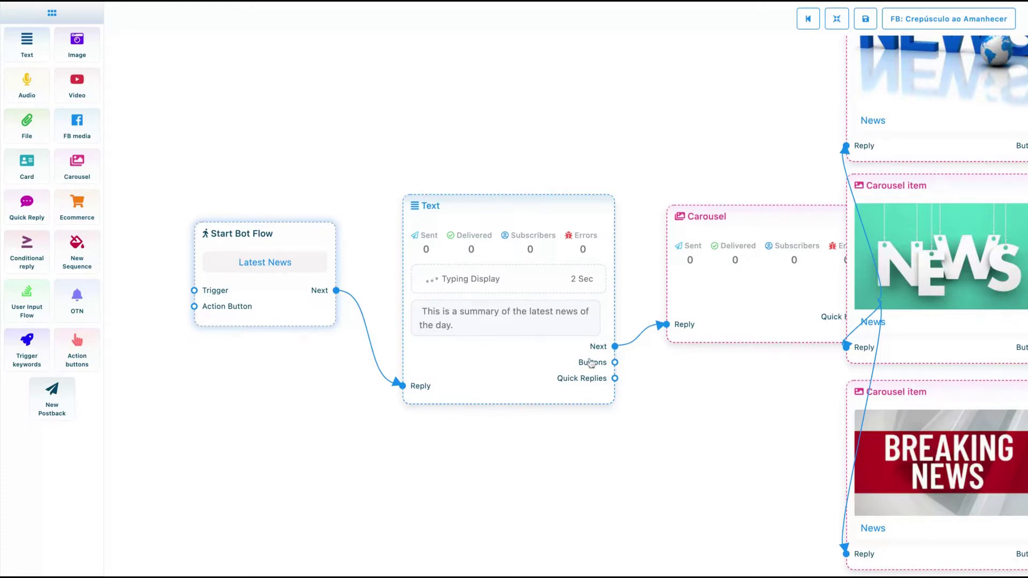
pyautogui.scroll(-5, 694, 354)
pyautogui.scroll(3, 595, 328)
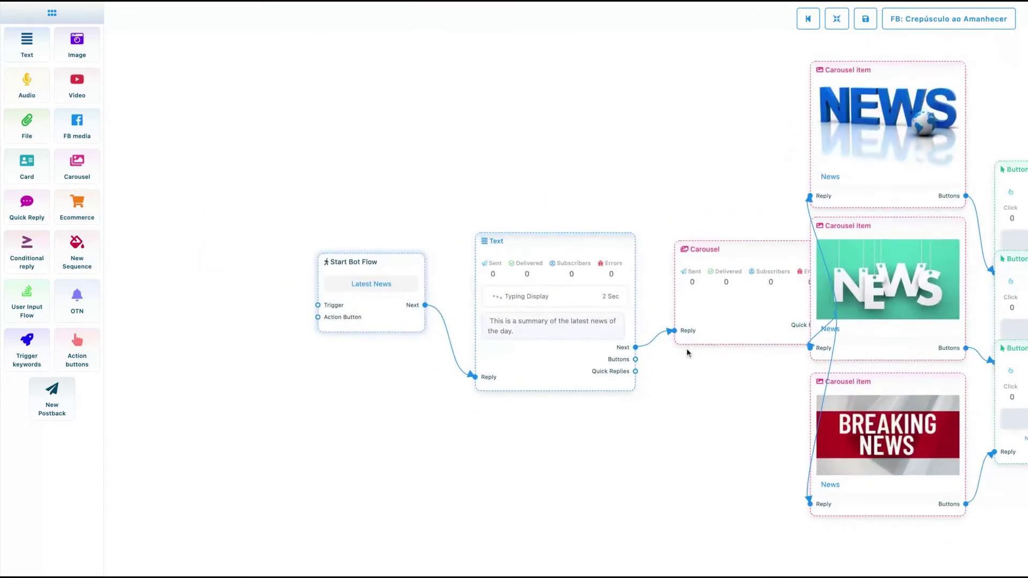
pyautogui.moveTo(762, 289); pyautogui.dragTo(725, 252)
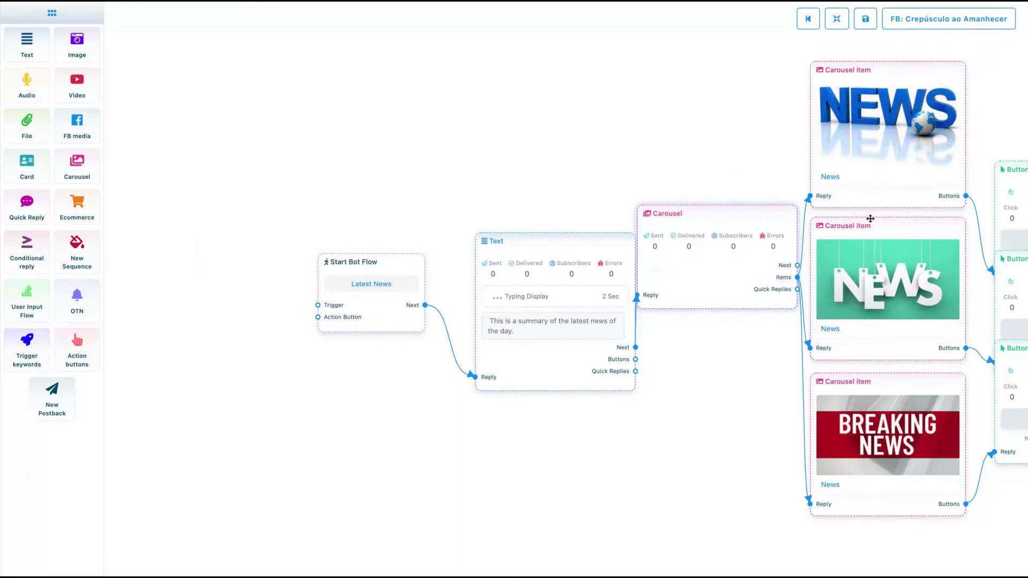
# Spread the three overlapping View more button blocks apart beside the news carousel items
pyautogui.scroll(-5, 862, 270)
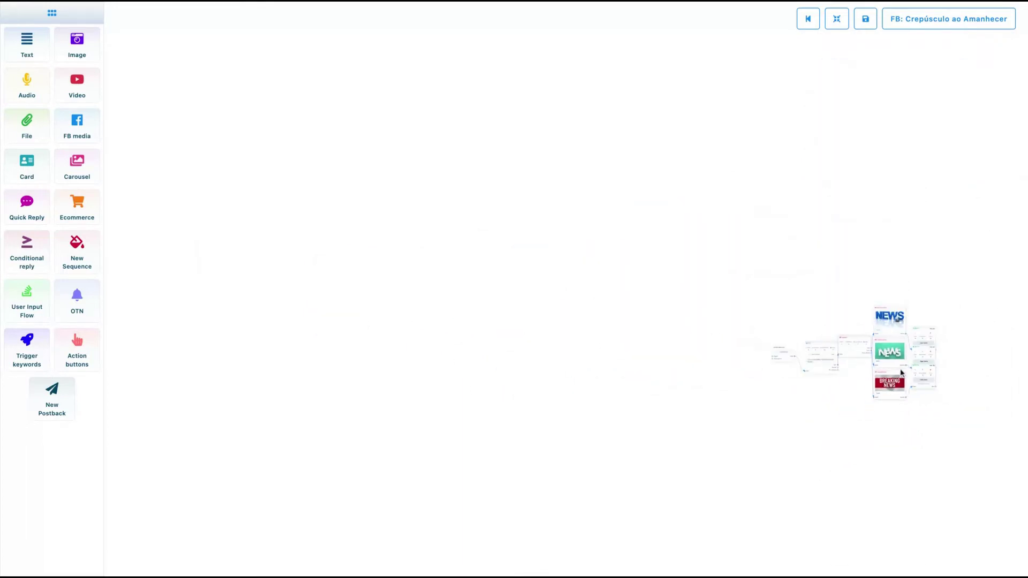
pyautogui.scroll(4, 747, 326)
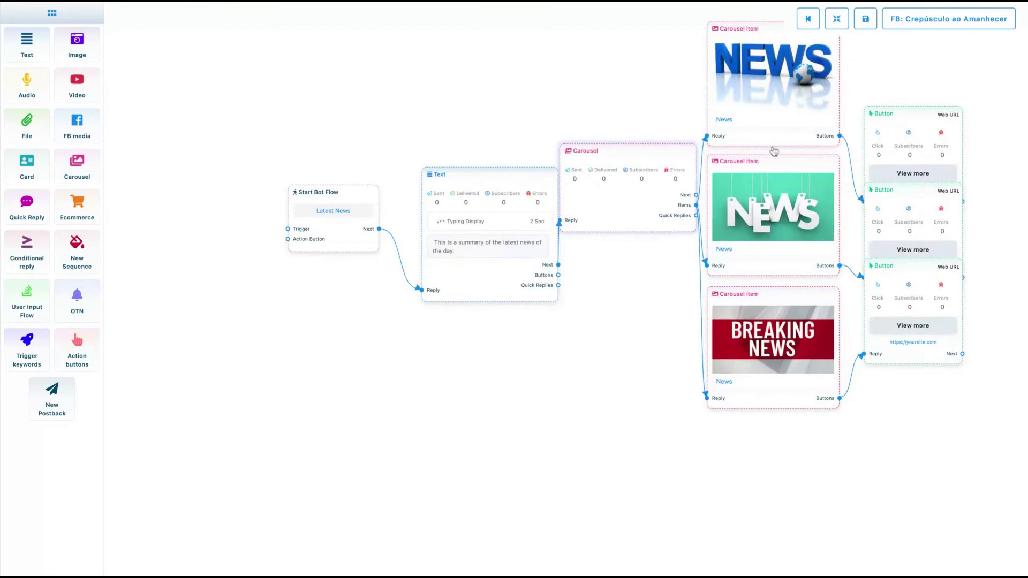
pyautogui.click(910, 117)
pyautogui.moveTo(913, 205); pyautogui.dragTo(926, 205)
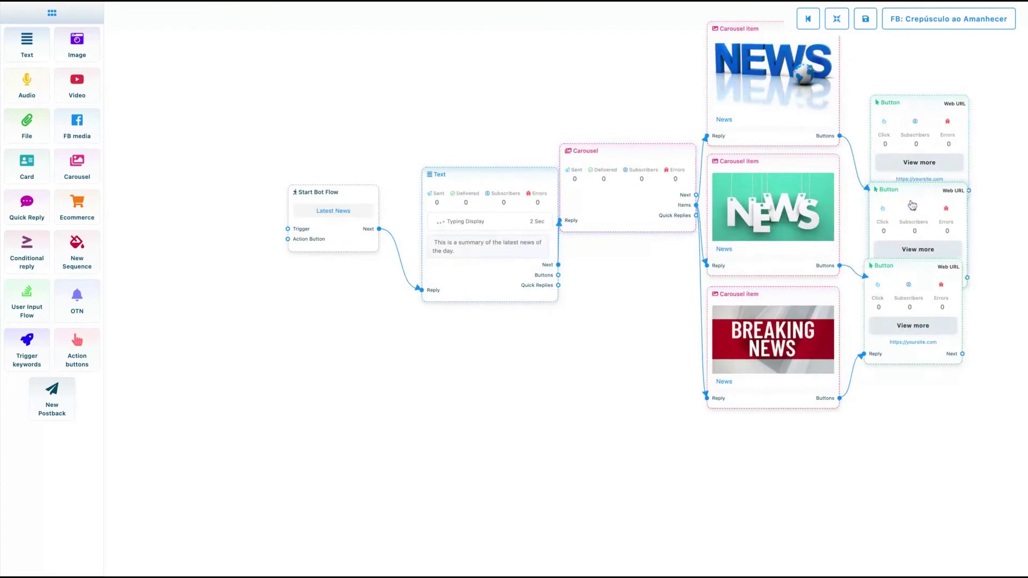
pyautogui.moveTo(886, 267); pyautogui.dragTo(928, 338)
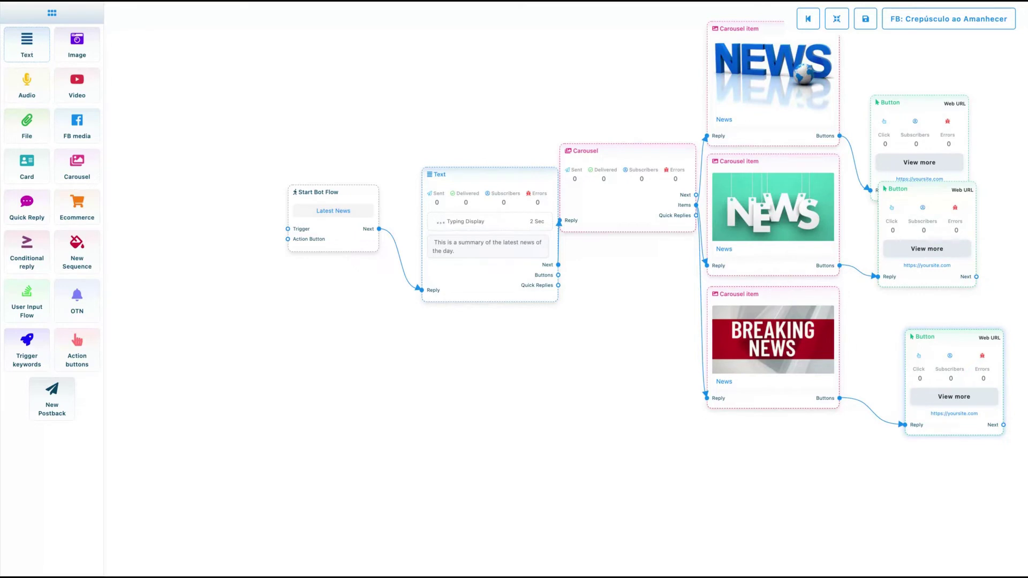
# Add a Text block above Start Bot Flow and set its delay in reply to 5 seconds in the message configuration
pyautogui.moveTo(27, 43); pyautogui.dragTo(251, 63)
pyautogui.doubleClick(325, 136)
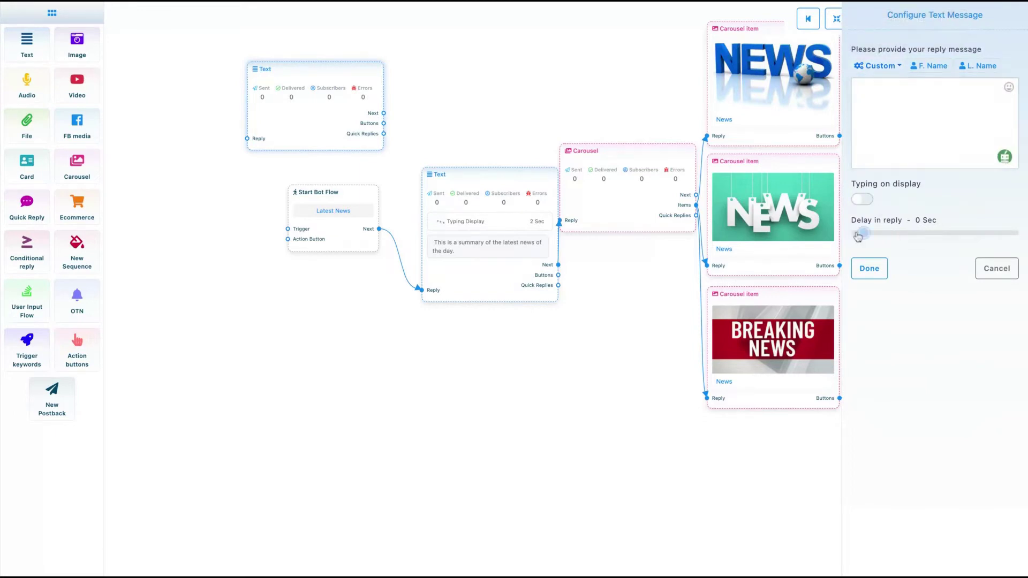
pyautogui.moveTo(857, 233); pyautogui.dragTo(869, 233)
# Add an Image block with an uploaded reply image, and place a Video block below the existing Carousel block
pyautogui.click(79, 46)
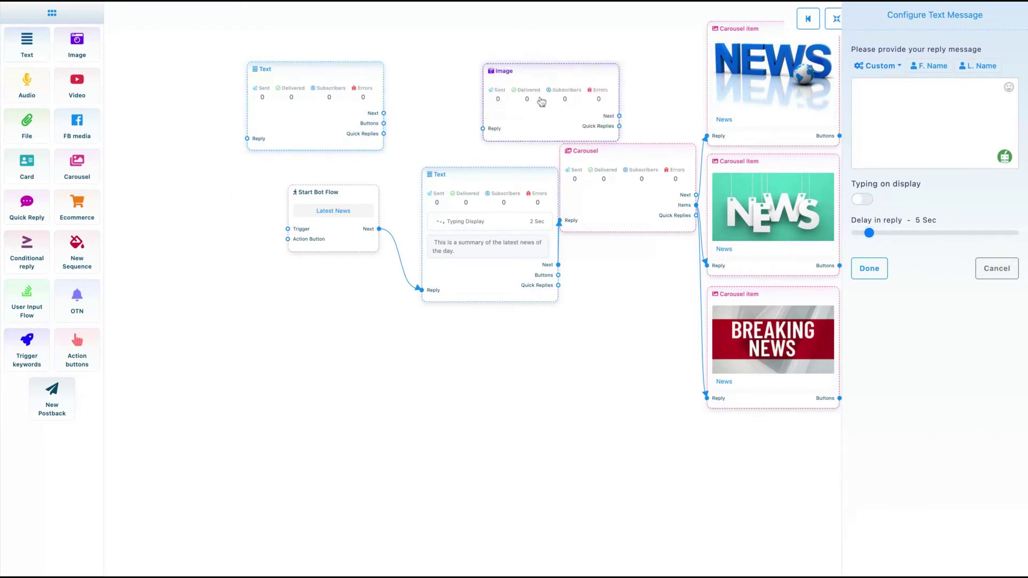
pyautogui.doubleClick(523, 119)
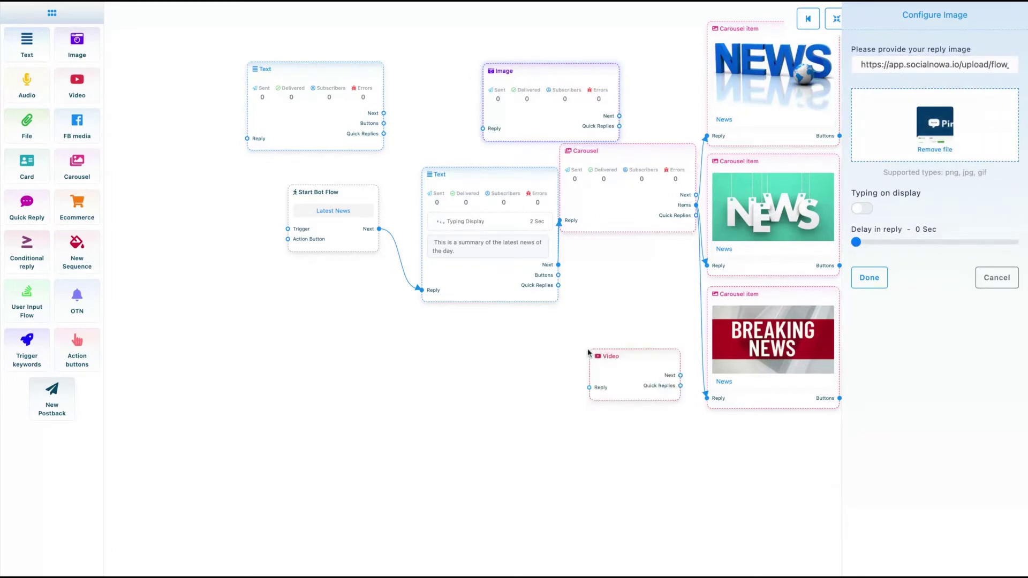
pyautogui.moveTo(626, 378); pyautogui.dragTo(621, 300)
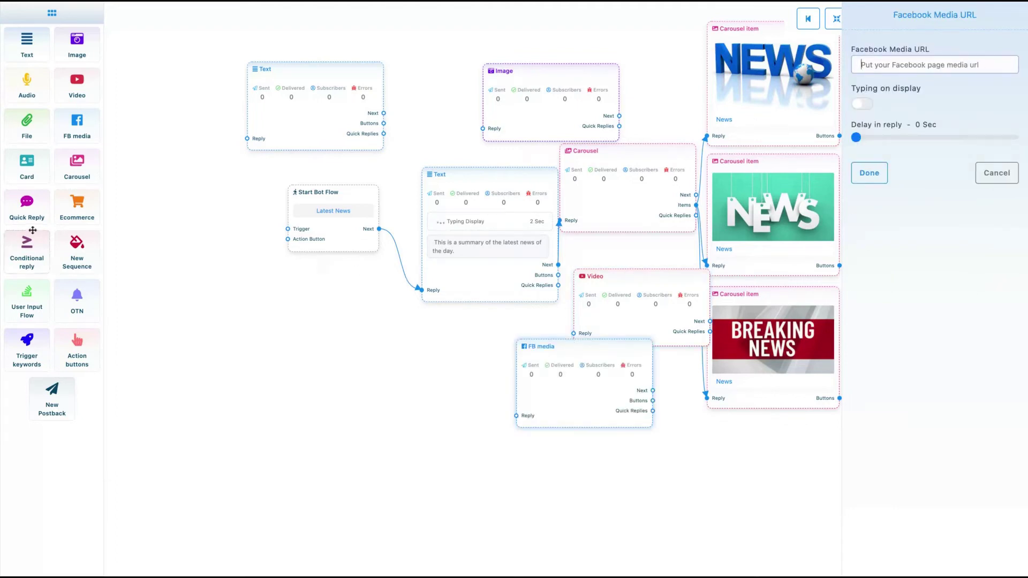
# Add a File block over the Image block and place a new Carousel block beside the FB media block
pyautogui.moveTo(19, 133); pyautogui.dragTo(525, 132)
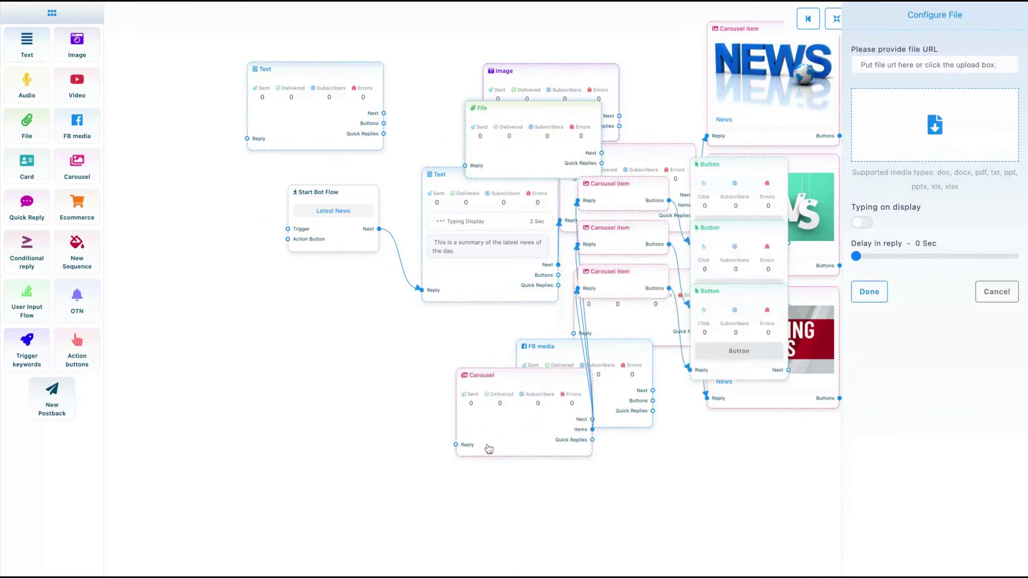
pyautogui.moveTo(577, 441); pyautogui.dragTo(487, 406)
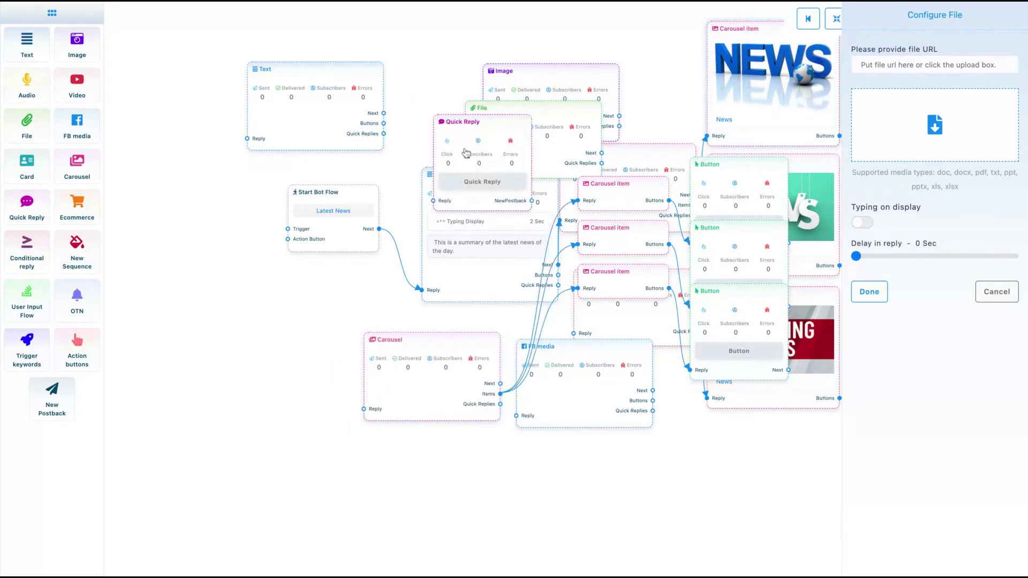
# Add a Trigger keywords block, place it beside Start Bot Flow, and add an Ecommerce block below
pyautogui.moveTo(26, 345); pyautogui.dragTo(278, 253)
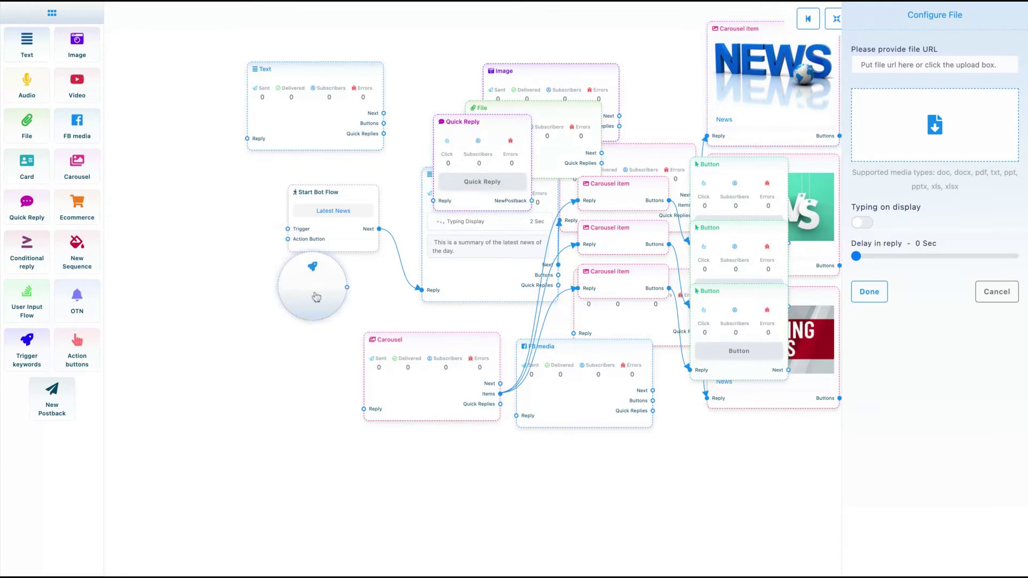
pyautogui.moveTo(317, 297); pyautogui.dragTo(262, 219)
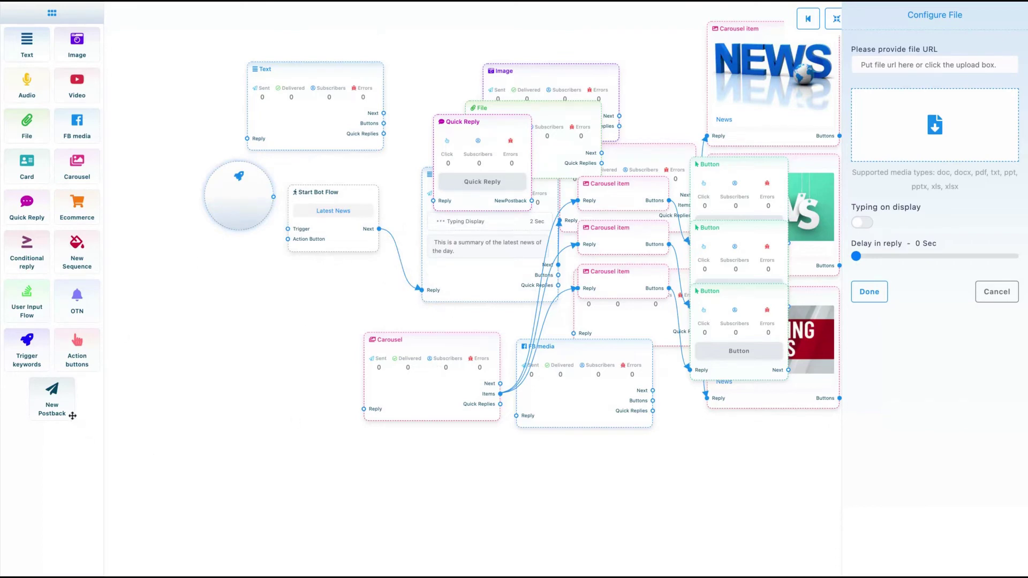
pyautogui.moveTo(77, 204); pyautogui.dragTo(321, 351)
pyautogui.click(354, 380)
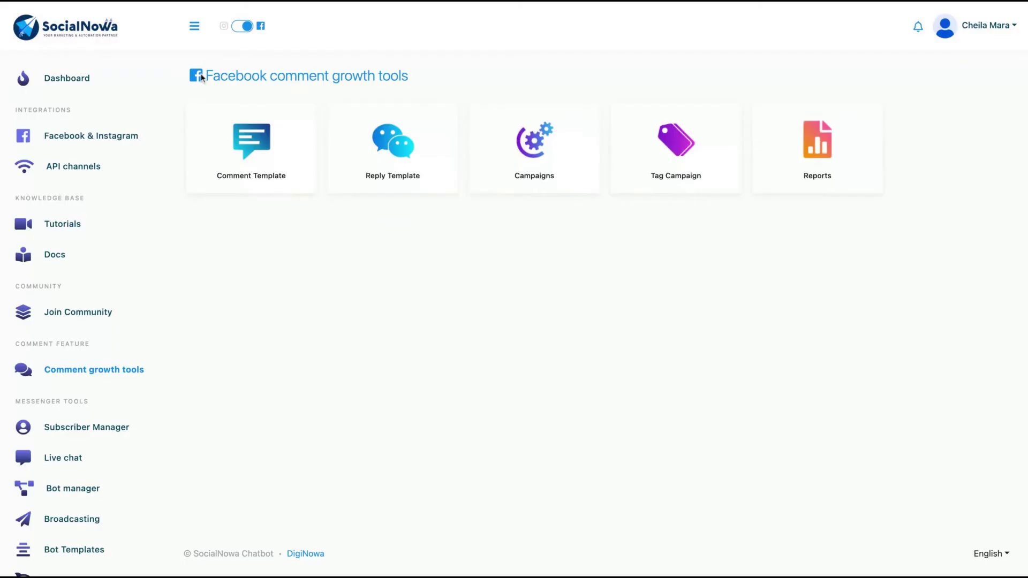
# From the Facebook comment growth tools, open the auto comment template manager and view the new template form
pyautogui.moveTo(203, 76); pyautogui.dragTo(408, 75)
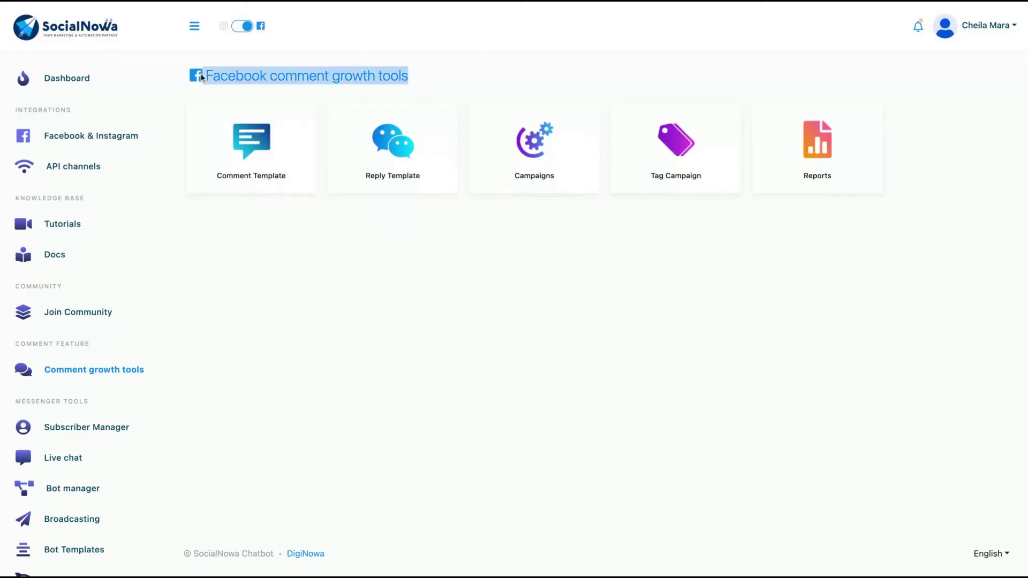
pyautogui.click(251, 159)
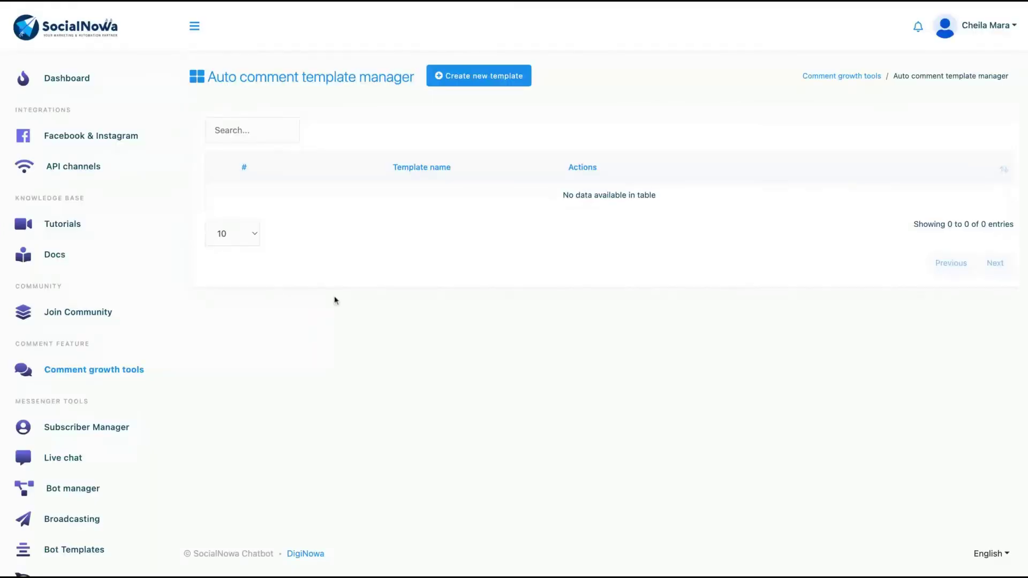
pyautogui.click(473, 80)
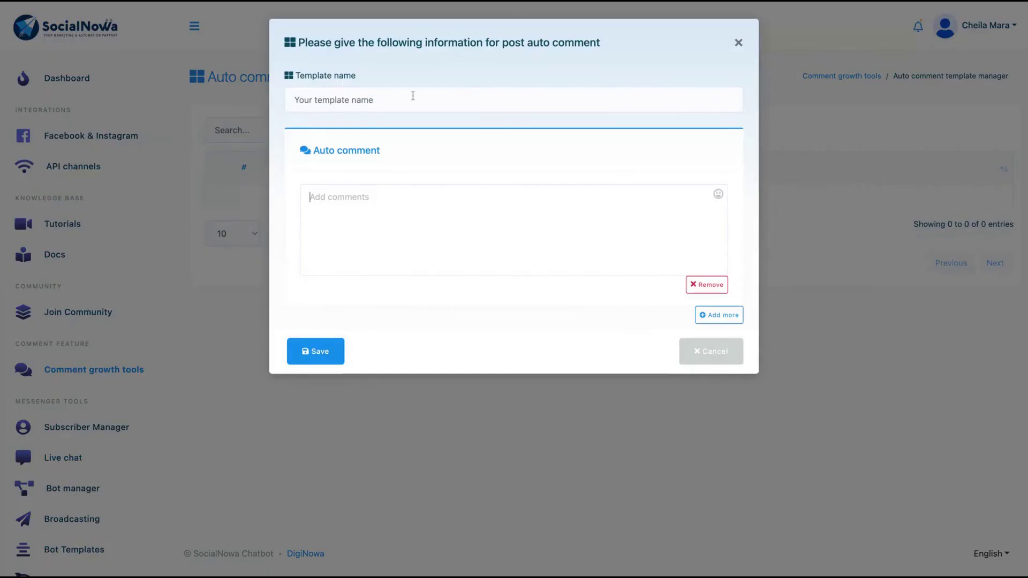
pyautogui.click(413, 97)
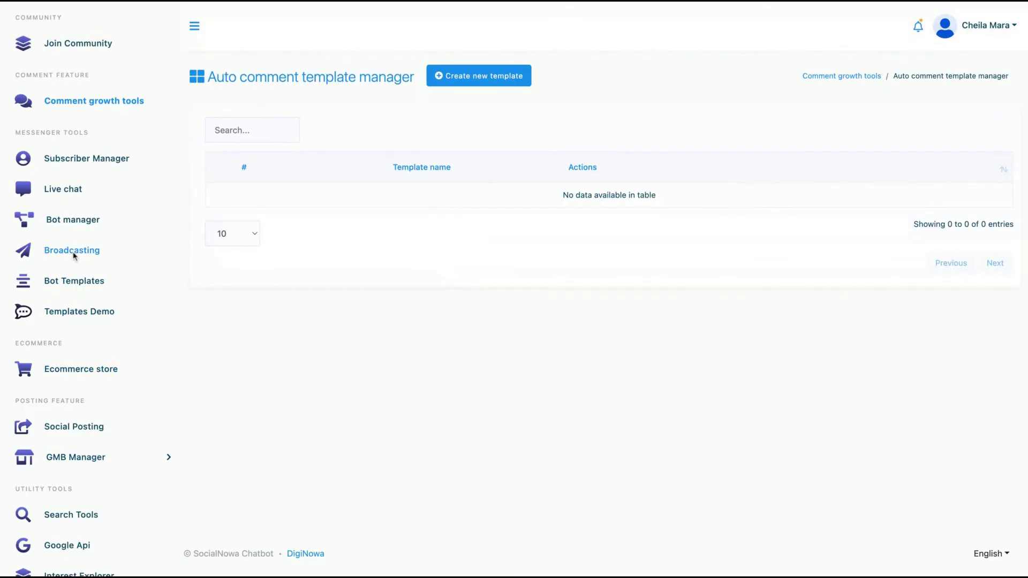
# Start a new subscriber broadcast campaign in Broadcasting and choose the Crepúsculo ao Amanhecer page for it
pyautogui.click(74, 256)
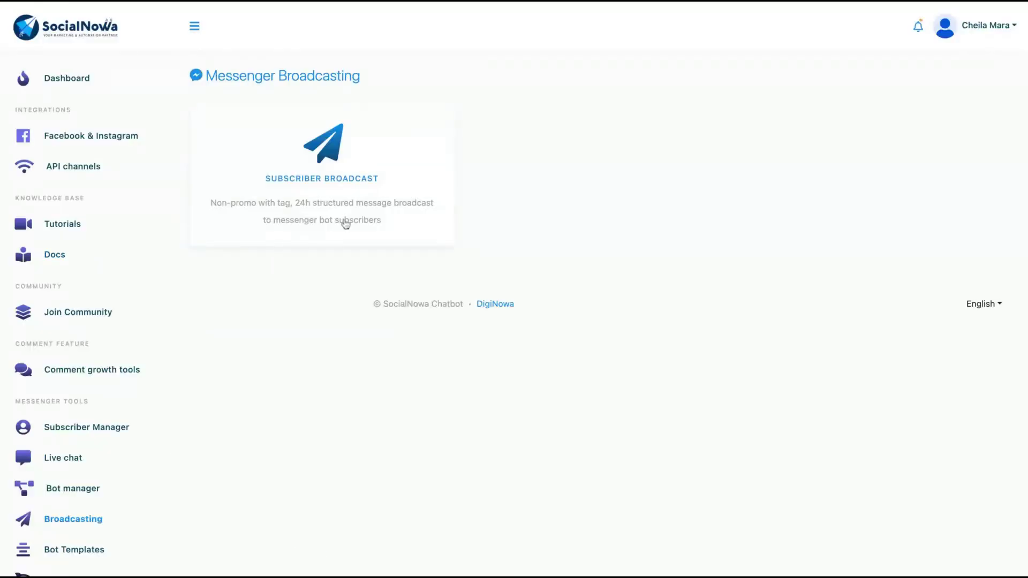
pyautogui.click(356, 185)
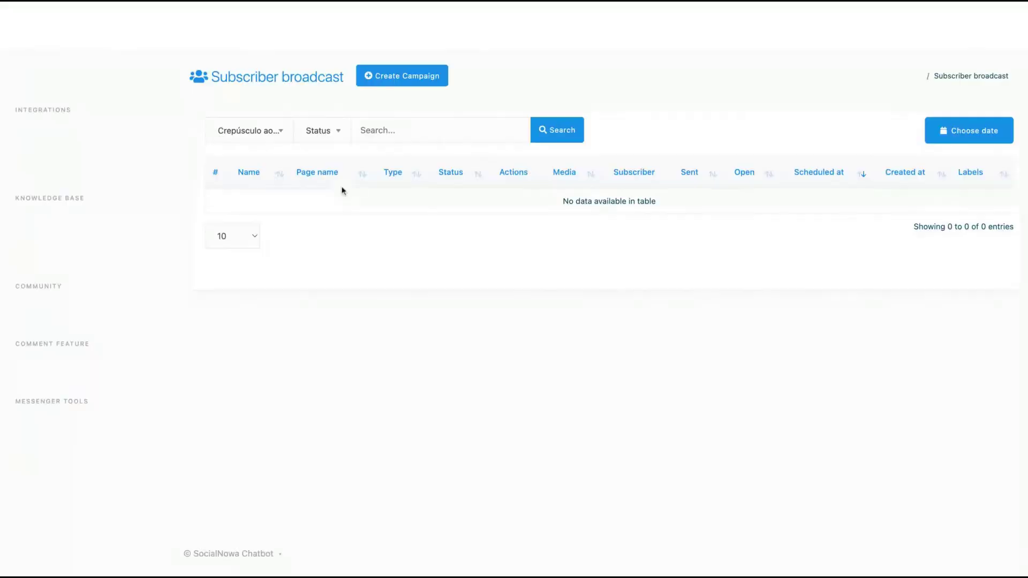
pyautogui.click(422, 82)
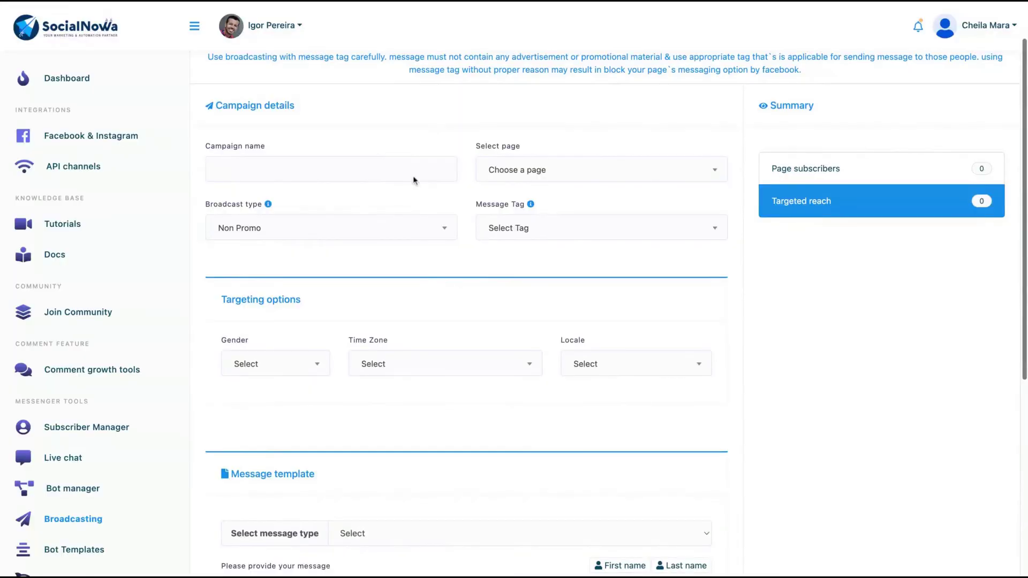
pyautogui.click(561, 174)
pyautogui.click(538, 275)
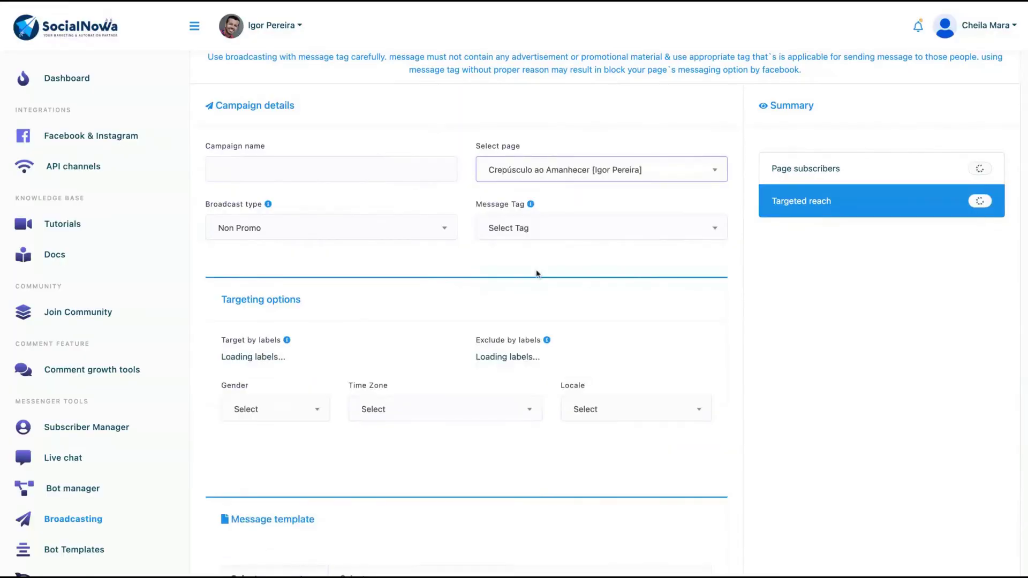
# Review the broadcast type options and select Non Promo for the campaign
pyautogui.scroll(-1, 444, 293)
pyautogui.click(444, 177)
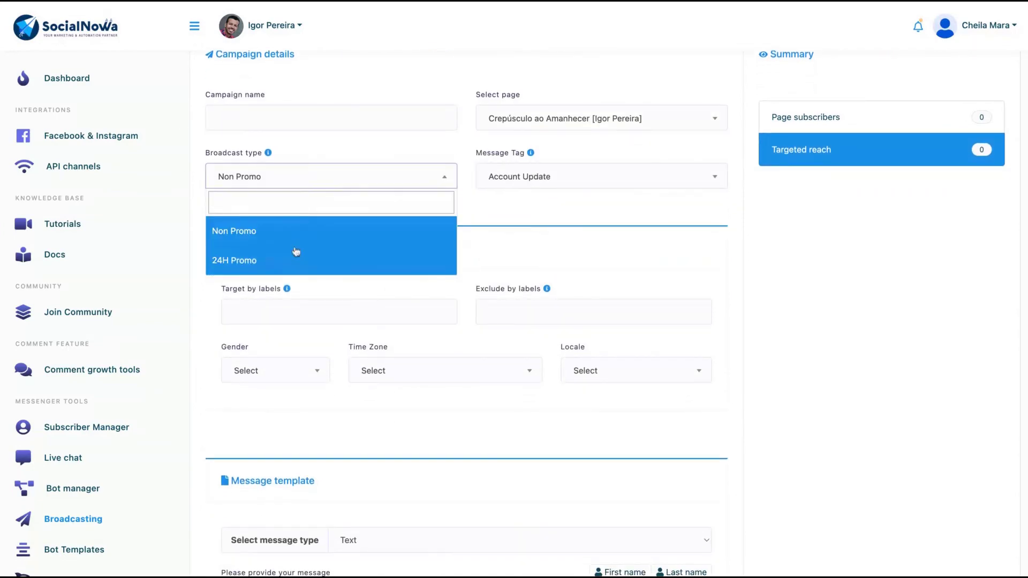
pyautogui.click(420, 236)
# Enter "dadada" as the text message in the campaign's message template
pyautogui.scroll(-4, 407, 214)
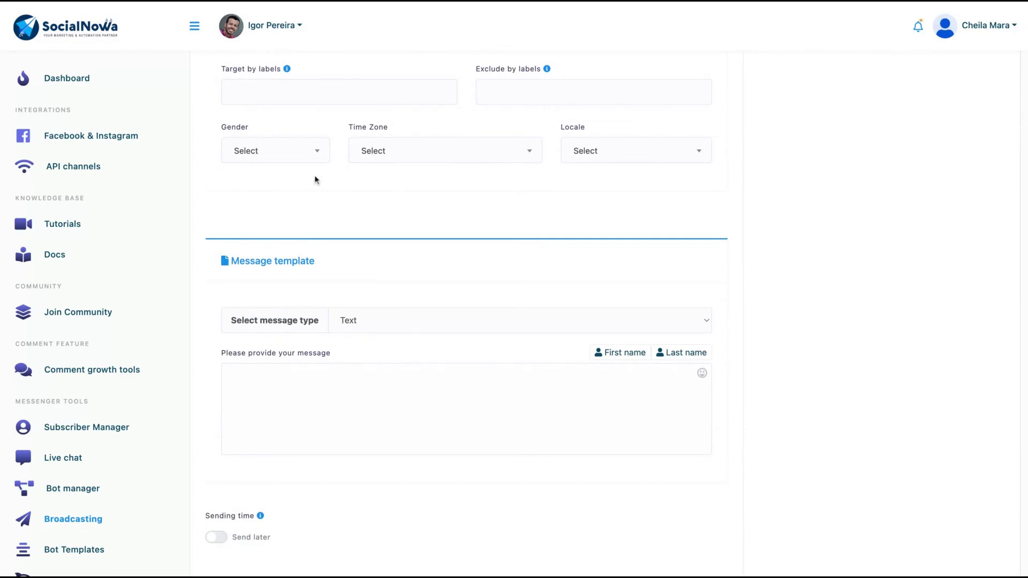
pyautogui.scroll(-2, 466, 258)
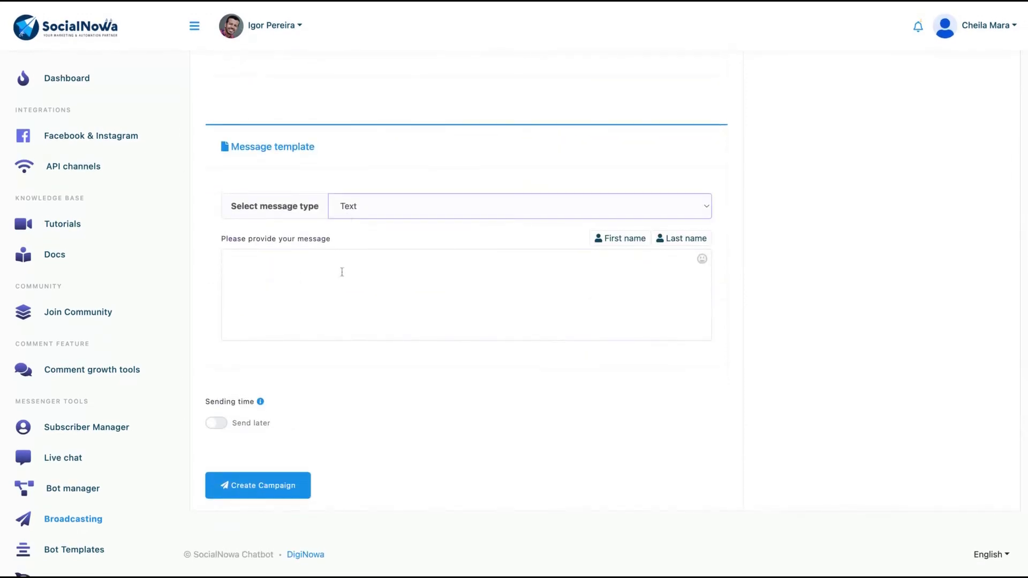
pyautogui.click(360, 271)
pyautogui.write('d')
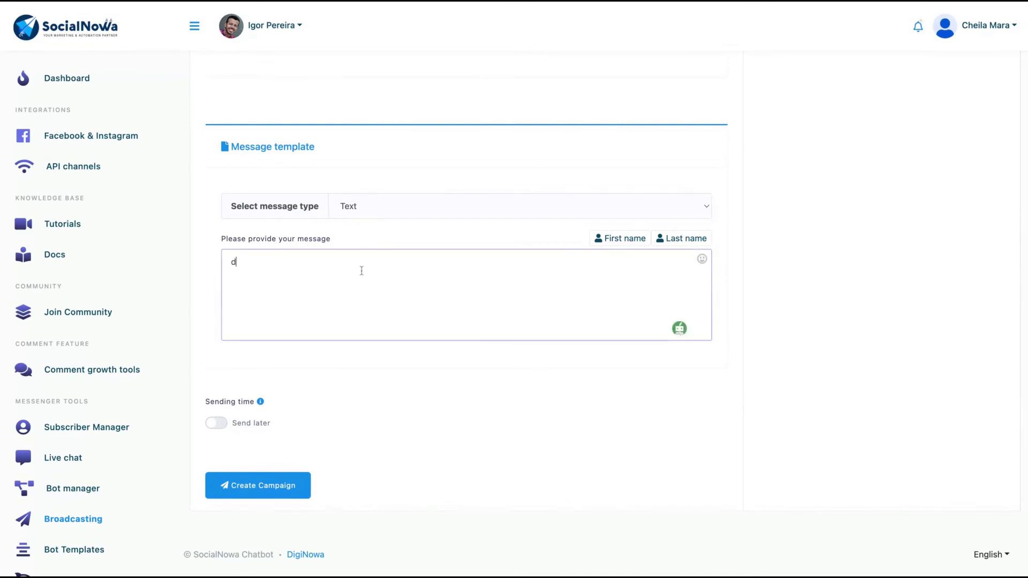
pyautogui.write('adada')
# Switch the message template through the Image, Video and Quick reply message types to view their fields
pyautogui.click(387, 210)
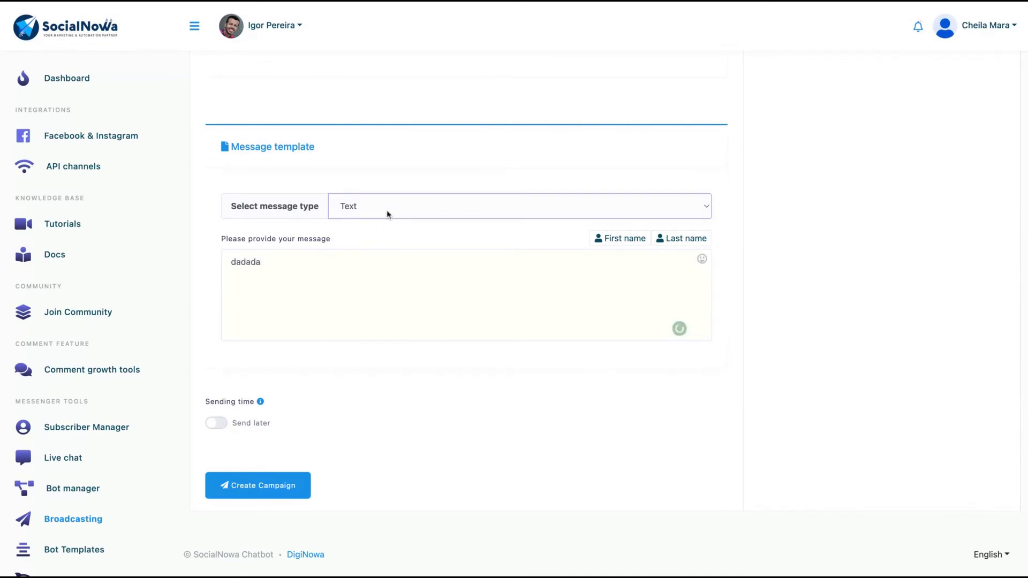
pyautogui.click(388, 230)
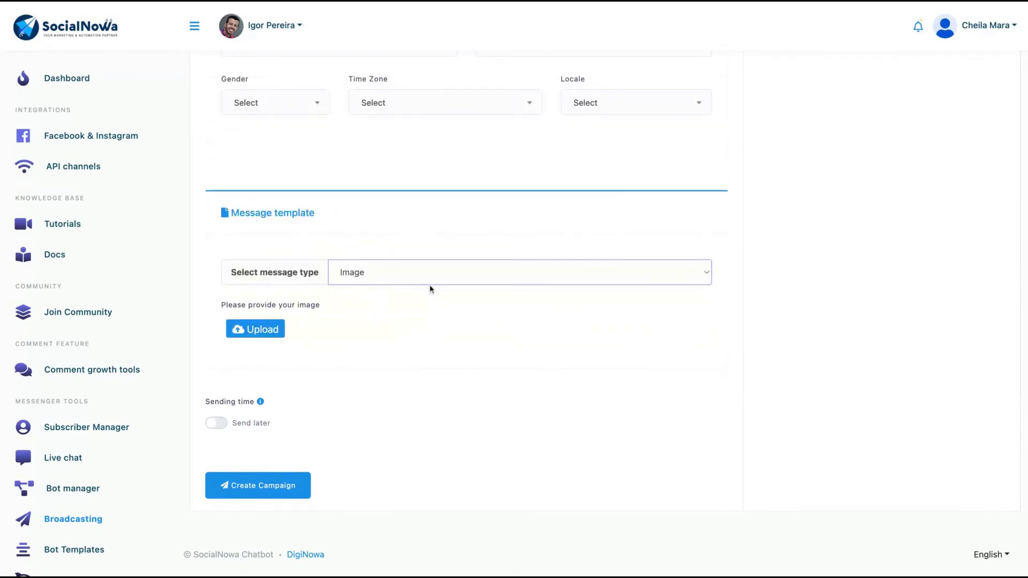
pyautogui.click(427, 322)
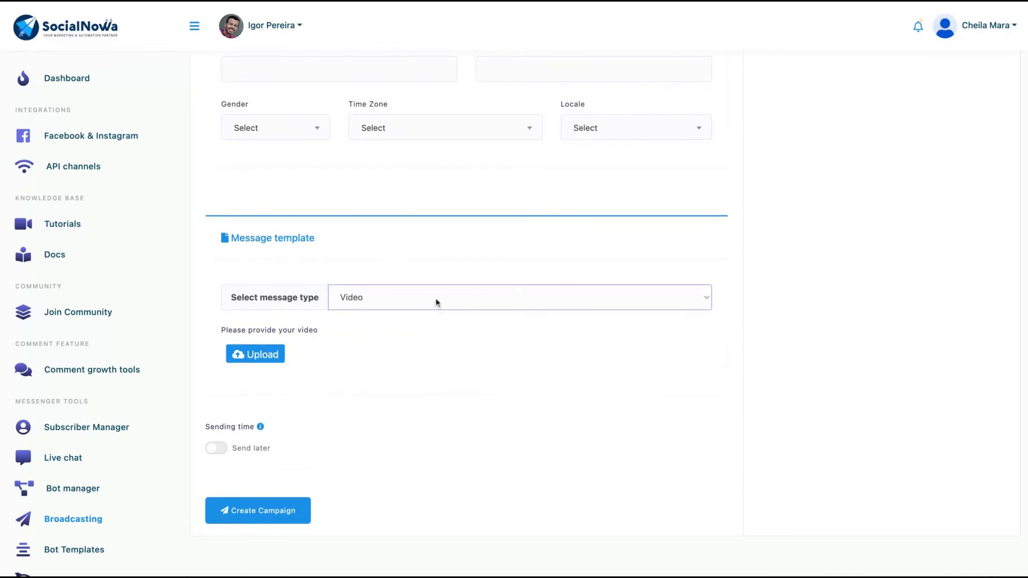
pyautogui.press('Down')
pyautogui.press('Down')
pyautogui.press('Down')
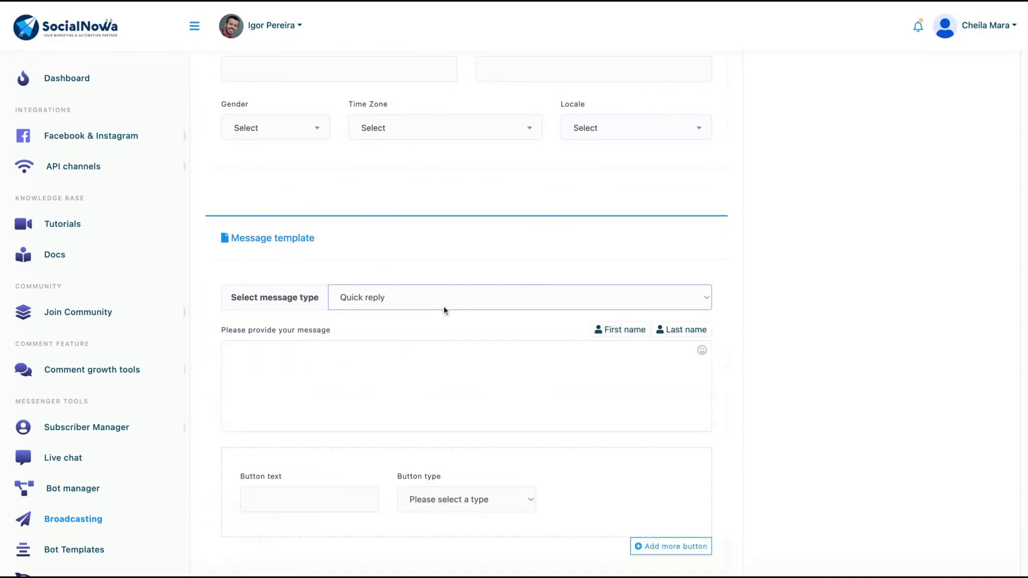
# Change the message type to Text with buttons and set its button type to Web URL
pyautogui.press('Down')
pyautogui.click(373, 381)
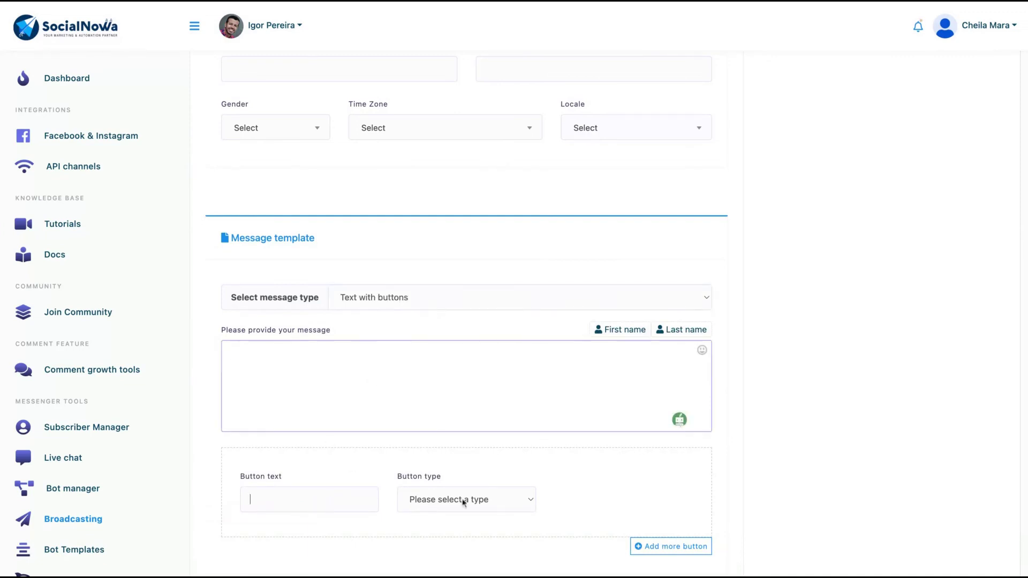
pyautogui.click(464, 502)
pyautogui.click(461, 535)
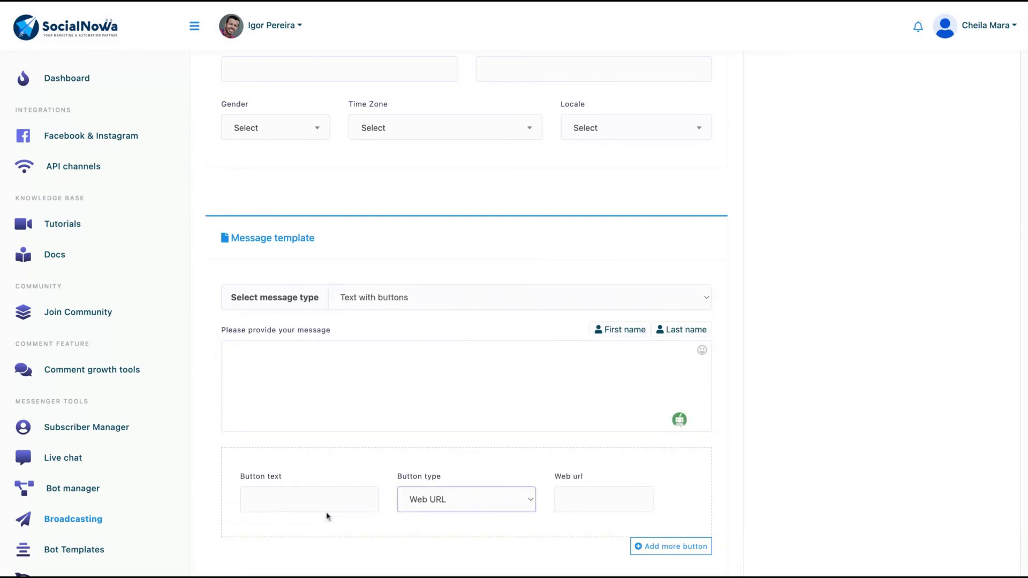
# Change the campaign's message type to Carousel
pyautogui.scroll(1, 378, 305)
pyautogui.click(389, 298)
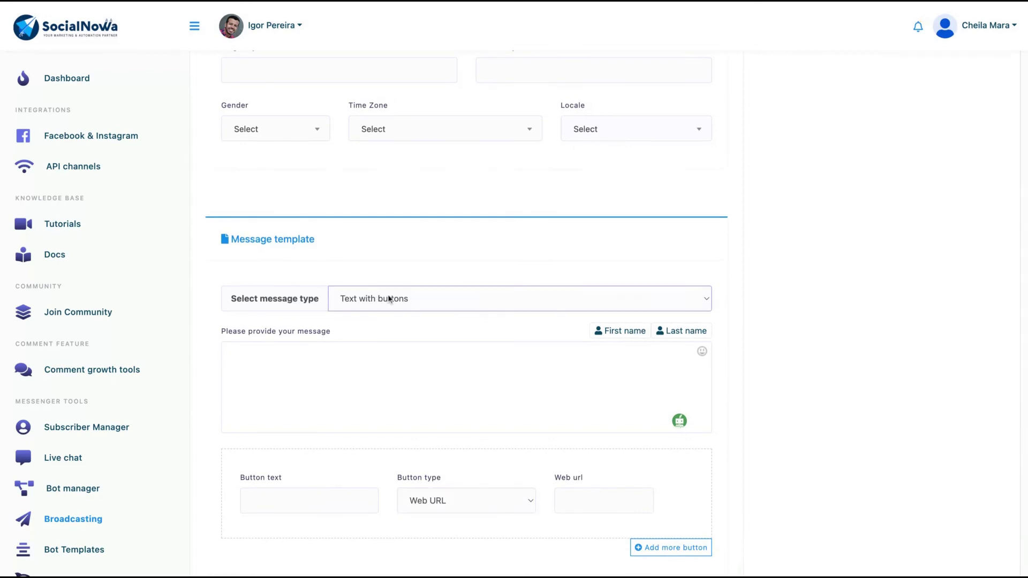
pyautogui.press('Down')
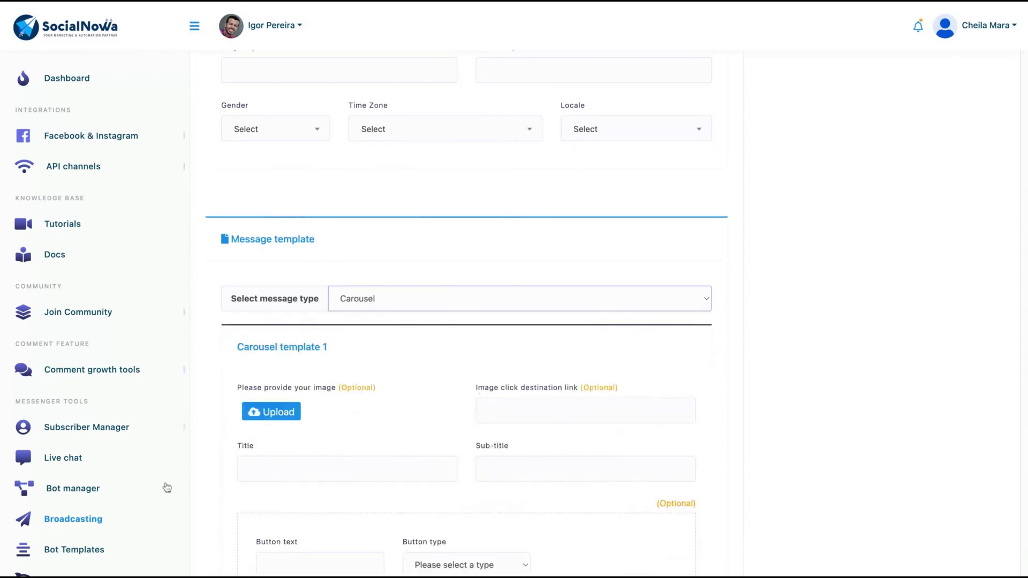
# Go to the Ecommerce store section and open the form for creating a new store
pyautogui.scroll(-3, 163, 484)
pyautogui.moveTo(96, 466)
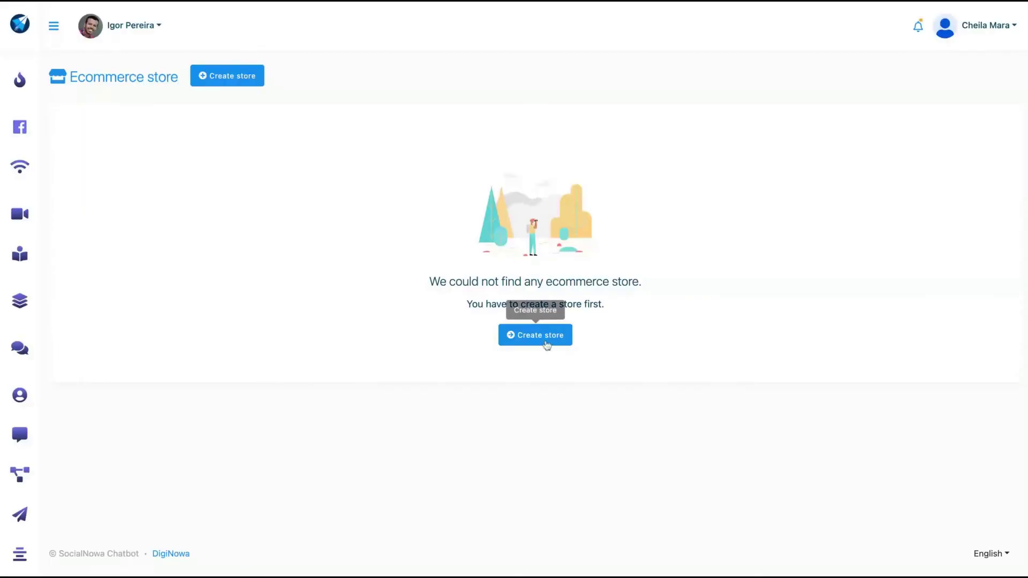
pyautogui.click(546, 345)
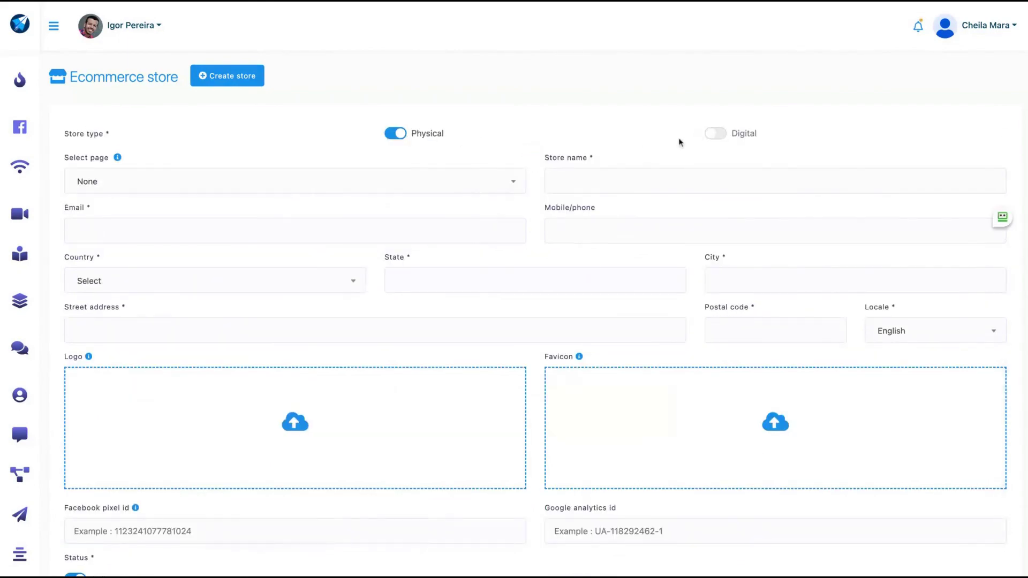
# Set the store type to Digital and review the remaining fields of the new store form
pyautogui.click(712, 135)
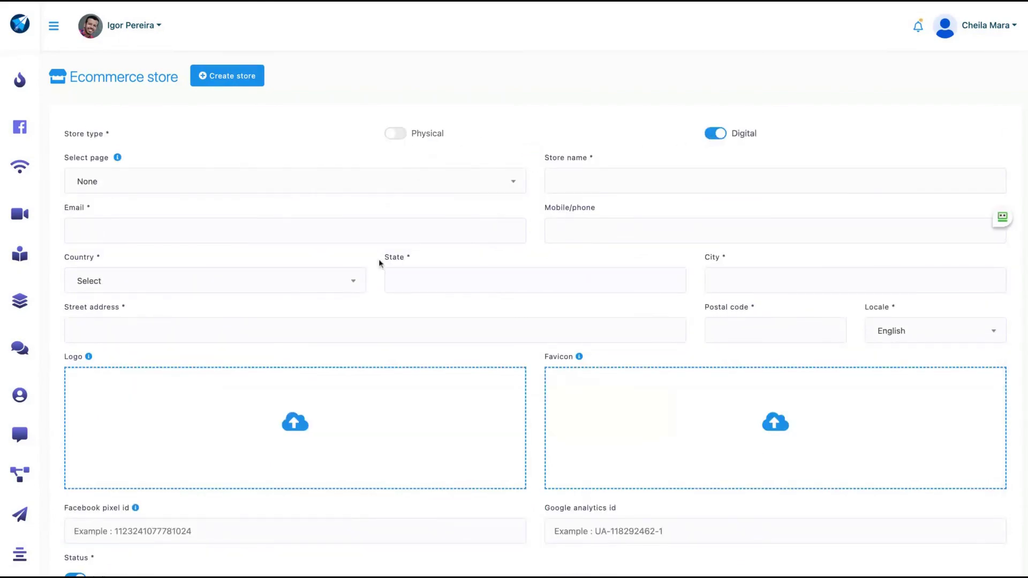
pyautogui.click(403, 188)
pyautogui.click(555, 204)
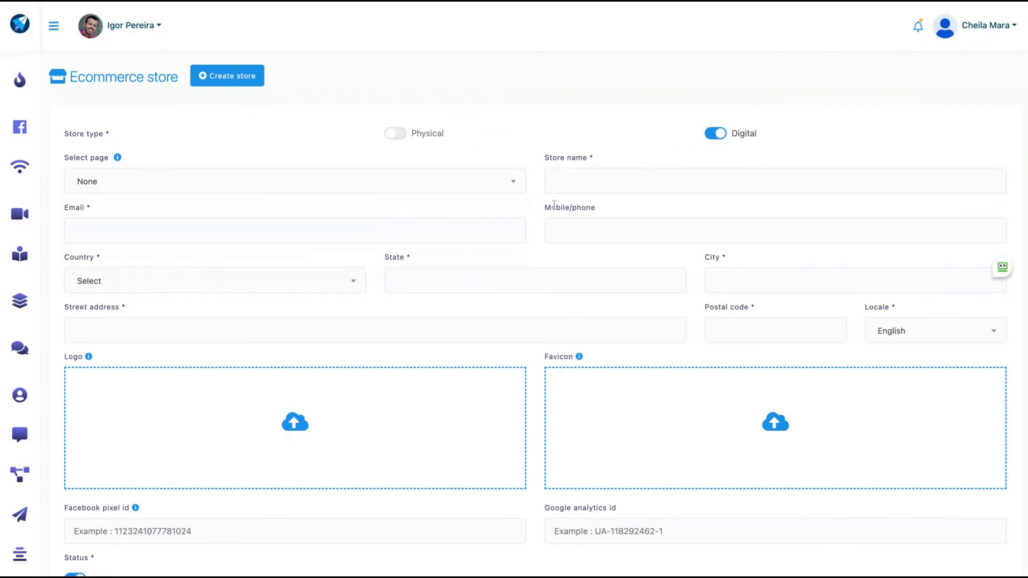
pyautogui.scroll(-3, 335, 276)
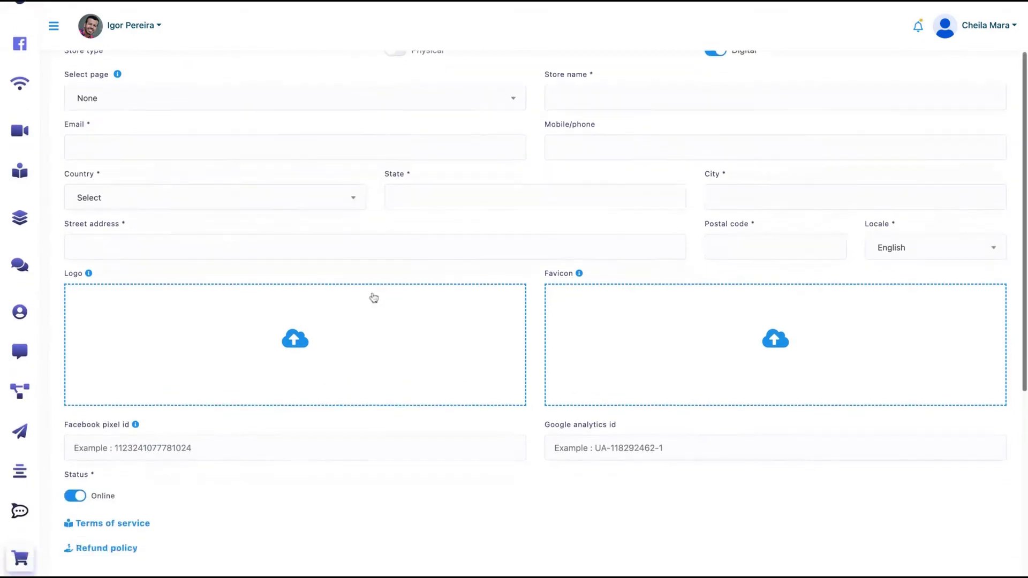
pyautogui.scroll(-3, 374, 298)
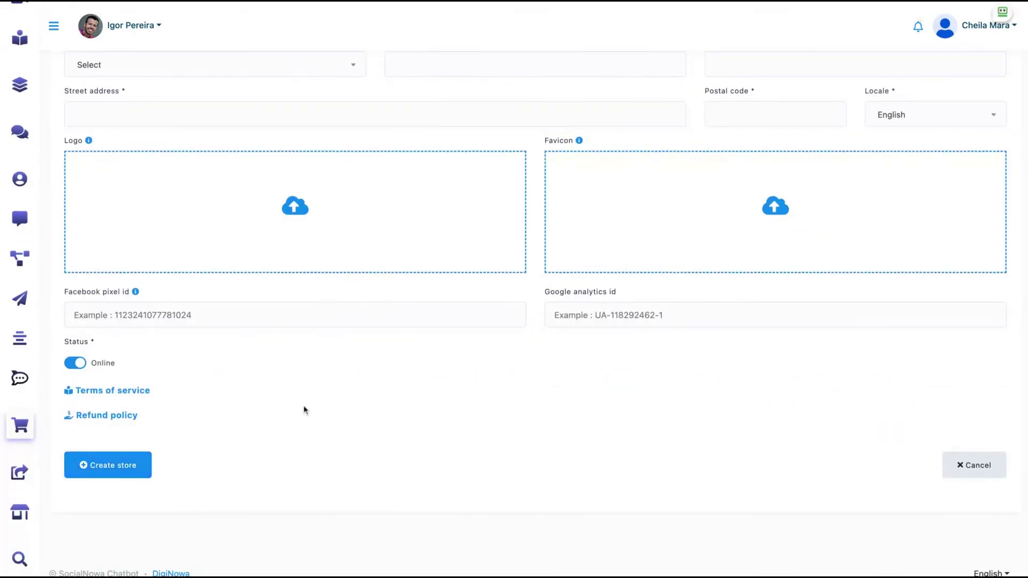
# Leave the new store form and return to the main dashboard
pyautogui.scroll(5, 20, 83)
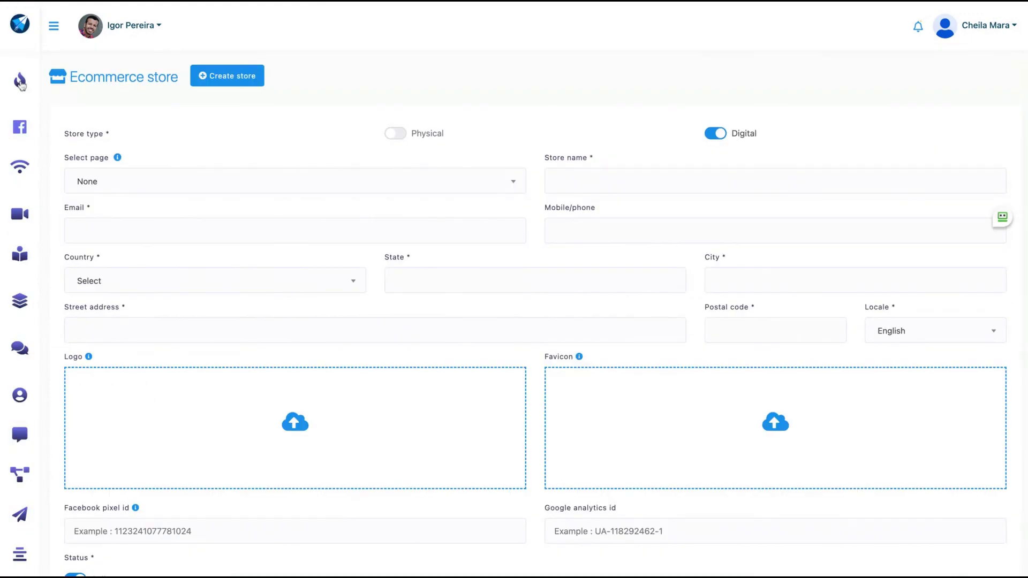
pyautogui.click(20, 83)
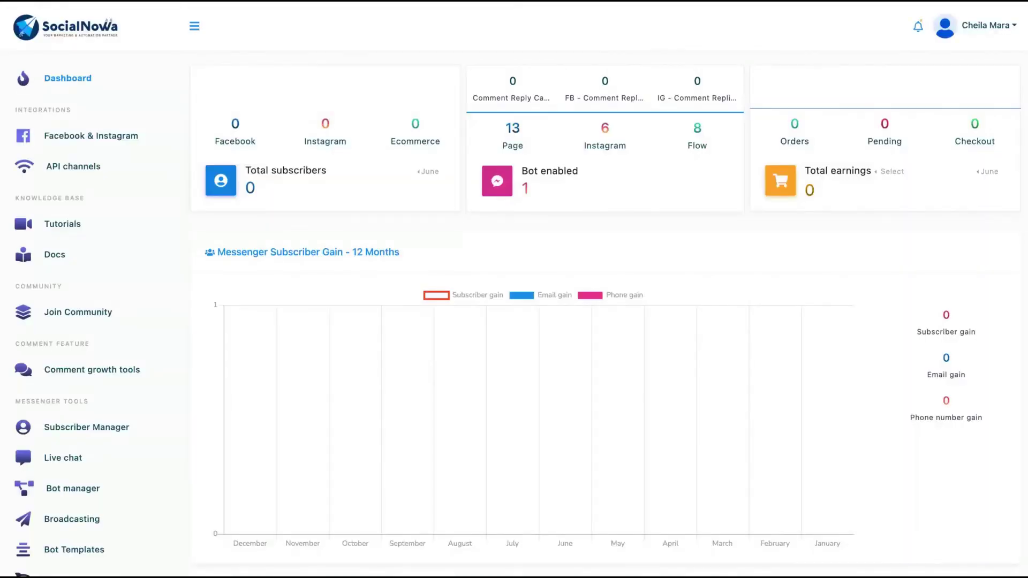